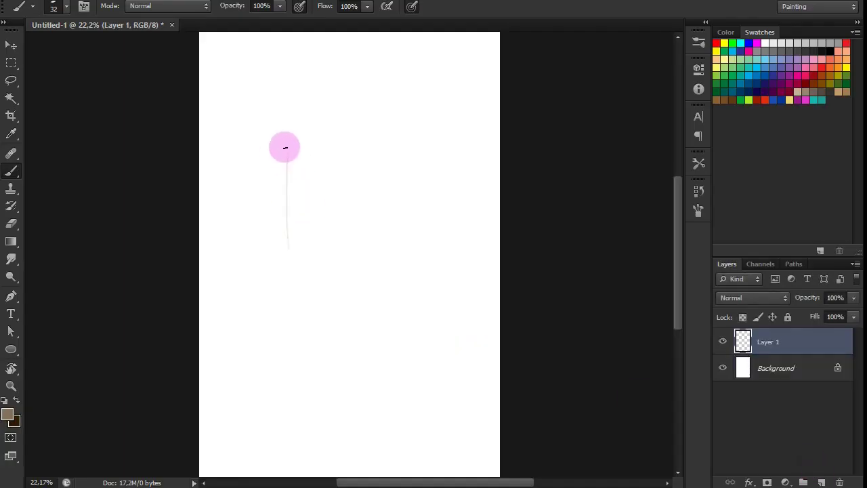
# - Sketch the head outline, brow and jaw lines on Layer 1
pyautogui.moveTo(286, 148); pyautogui.dragTo(385, 143)
pyautogui.moveTo(292, 223); pyautogui.dragTo(376, 227)
pyautogui.moveTo(390, 189); pyautogui.dragTo(379, 288)
pyautogui.moveTo(366, 163)
pyautogui.mouseDown()
pyautogui.moveTo(297, 169)
pyautogui.moveTo(277, 212)
pyautogui.mouseUp()
pyautogui.scroll(2, 298, 169)
pyautogui.moveTo(271, 180); pyautogui.dragTo(261, 182)
pyautogui.moveTo(274, 244)
pyautogui.mouseDown()
pyautogui.moveTo(335, 304)
pyautogui.moveTo(407, 216)
pyautogui.mouseUp()
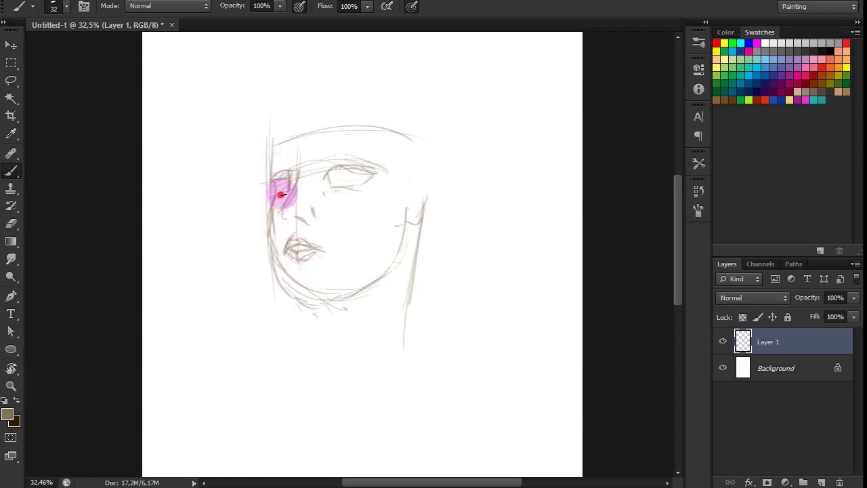
pyautogui.press('e')
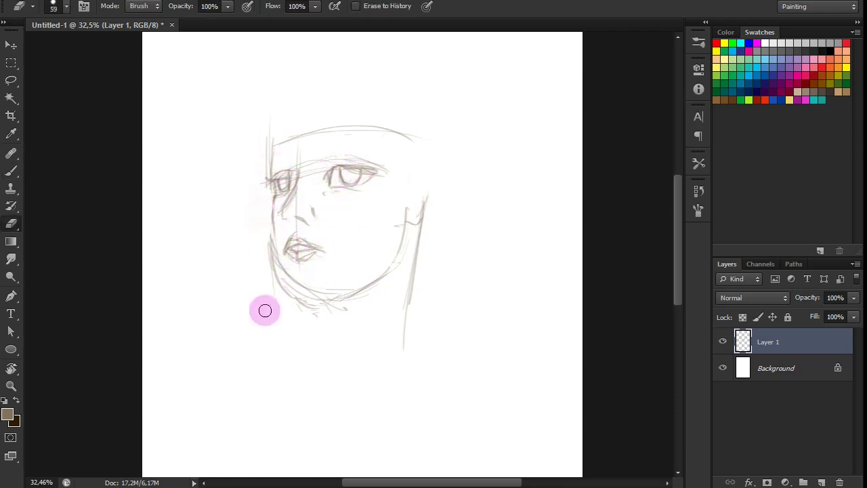
pyautogui.press('b')
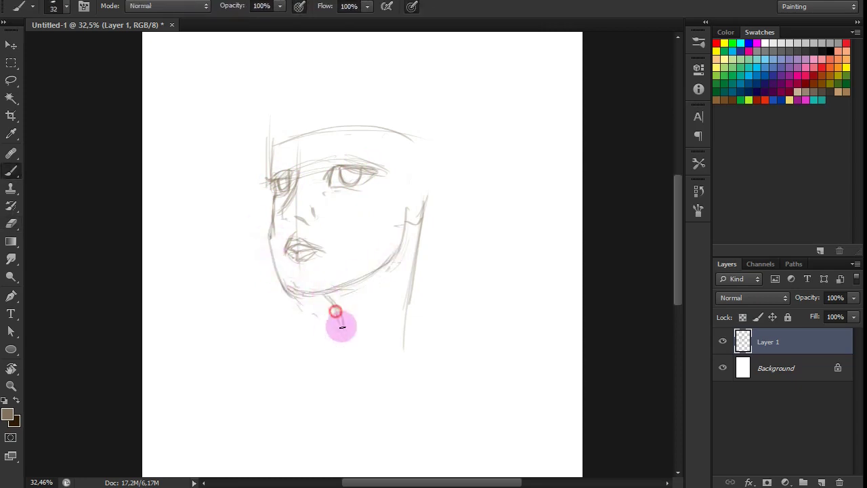
pyautogui.press('h')
pyautogui.press('h')
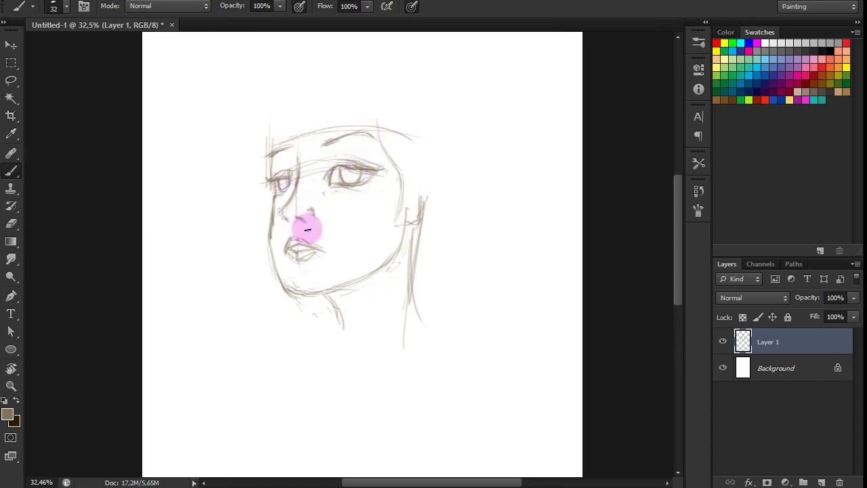
# - Sketch the hair outline, forehead bangs and loose strands on both sides
pyautogui.moveTo(396, 153); pyautogui.dragTo(438, 264)
pyautogui.moveTo(277, 78)
pyautogui.mouseDown()
pyautogui.moveTo(354, 62)
pyautogui.moveTo(484, 246)
pyautogui.mouseUp()
pyautogui.moveTo(257, 109)
pyautogui.mouseDown()
pyautogui.moveTo(277, 120)
pyautogui.moveTo(326, 97)
pyautogui.moveTo(319, 127)
pyautogui.mouseUp()
pyautogui.moveTo(378, 89); pyautogui.dragTo(371, 130)
pyautogui.moveTo(259, 139); pyautogui.dragTo(239, 228)
pyautogui.moveTo(474, 230); pyautogui.dragTo(494, 305)
pyautogui.moveTo(499, 257); pyautogui.dragTo(484, 332)
# - Draw the neck, shoulder and collar lines, redrawing the right-side hair
pyautogui.moveTo(340, 310)
pyautogui.mouseDown()
pyautogui.moveTo(337, 362)
pyautogui.moveTo(372, 382)
pyautogui.moveTo(443, 316)
pyautogui.mouseUp()
pyautogui.press('e')
pyautogui.moveTo(498, 326); pyautogui.dragTo(492, 205)
pyautogui.press('b')
pyautogui.moveTo(484, 151)
pyautogui.mouseDown()
pyautogui.moveTo(515, 343)
pyautogui.moveTo(512, 475)
pyautogui.mouseUp()
pyautogui.moveTo(411, 339); pyautogui.dragTo(332, 399)
pyautogui.moveTo(433, 366); pyautogui.dragTo(423, 473)
pyautogui.moveTo(478, 356); pyautogui.dragTo(514, 471)
pyautogui.moveTo(346, 388); pyautogui.dragTo(312, 441)
pyautogui.moveTo(313, 410); pyautogui.dragTo(309, 467)
# - Scale the whole sketch with Ctrl+T to fit the page
pyautogui.hotkey('ctrl', '0')
pyautogui.hotkey('ctrl', 't')
pyautogui.moveTo(271, 74); pyautogui.dragTo(236, 34)
pyautogui.press('Return')
# - Add lower body, collar and chest strokes, then flip the sketch horizontally
pyautogui.moveTo(302, 378); pyautogui.dragTo(275, 416)
pyautogui.moveTo(308, 335)
pyautogui.mouseDown()
pyautogui.moveTo(281, 468)
pyautogui.moveTo(293, 468)
pyautogui.mouseUp()
pyautogui.moveTo(390, 376); pyautogui.dragTo(413, 475)
pyautogui.moveTo(461, 332); pyautogui.dragTo(478, 466)
pyautogui.press('e')
pyautogui.press('b')
pyautogui.press('e')
pyautogui.click(254, 333)
# - Refine the nose and jaw strokes and slightly rotate the mouth
pyautogui.moveTo(442, 182)
pyautogui.mouseDown()
pyautogui.moveTo(434, 170)
pyautogui.moveTo(437, 230)
pyautogui.mouseUp()
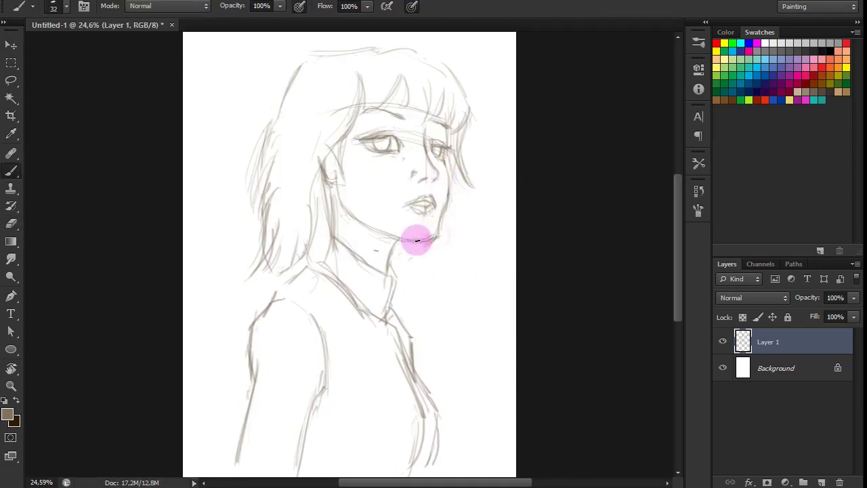
pyautogui.moveTo(379, 234); pyautogui.dragTo(440, 240)
pyautogui.hotkey('ctrl', 't')
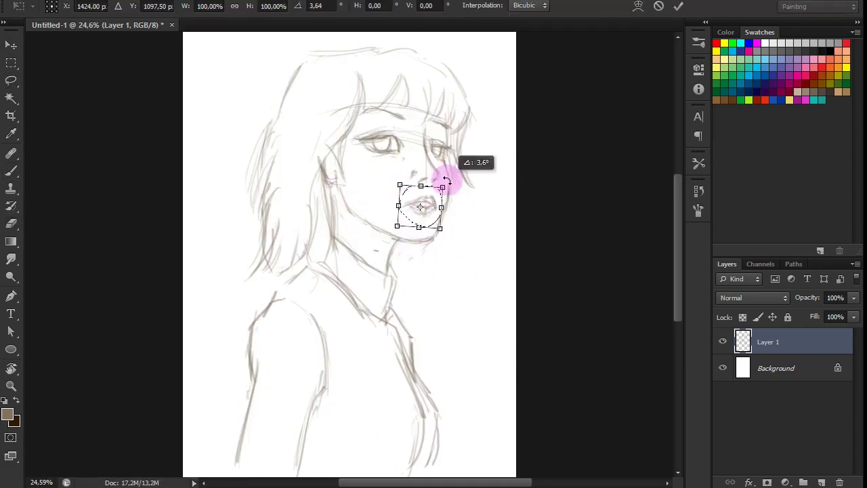
pyautogui.press('Return')
pyautogui.press('v')
pyautogui.press('b')
# - Undo the messy top-of-head strokes and add hair strands down the left side
pyautogui.press('e')
pyautogui.press('b')
pyautogui.hotkey('ctrl', 'z')
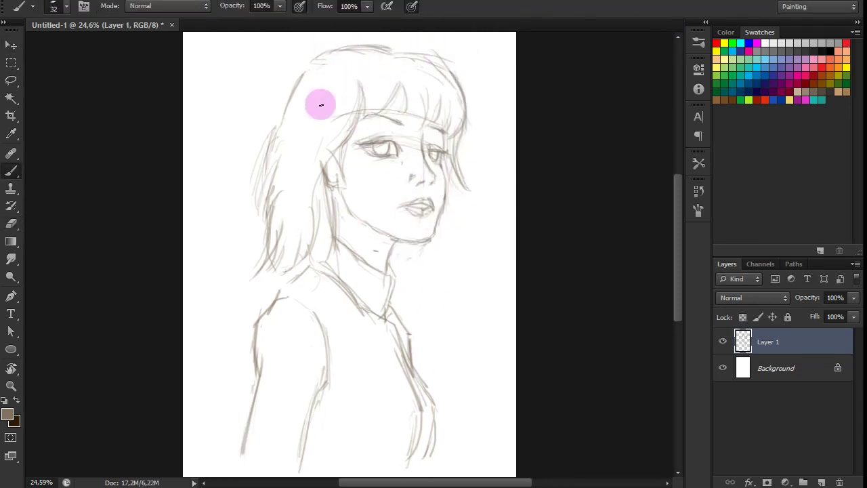
pyautogui.moveTo(267, 169); pyautogui.dragTo(330, 251)
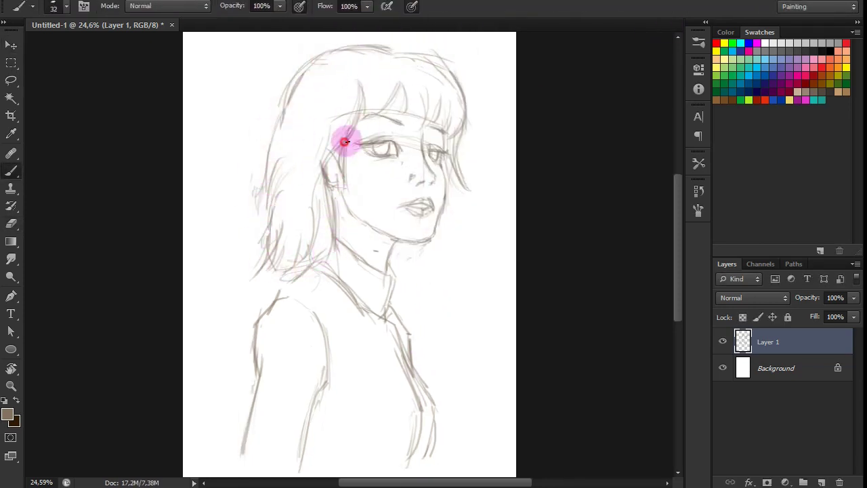
# - Flip the sketch back to face left and smudge-soften its lines
pyautogui.press('e')
pyautogui.press('b')
pyautogui.press('h')
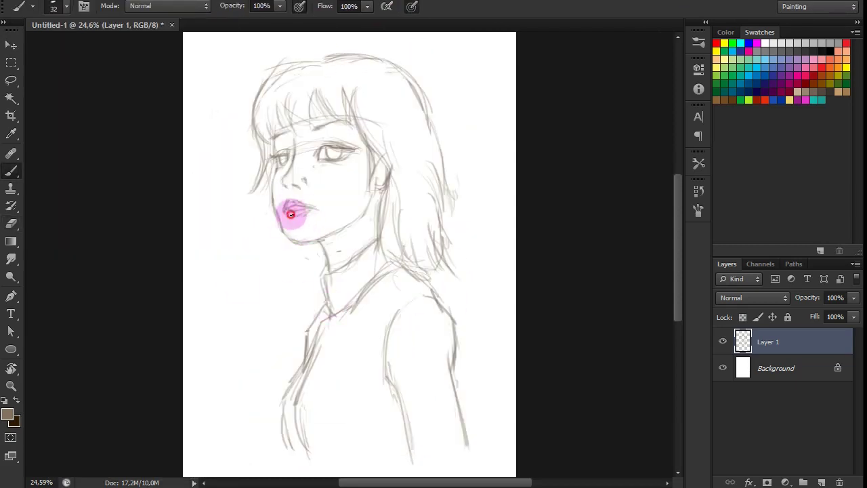
pyautogui.click(10, 259)
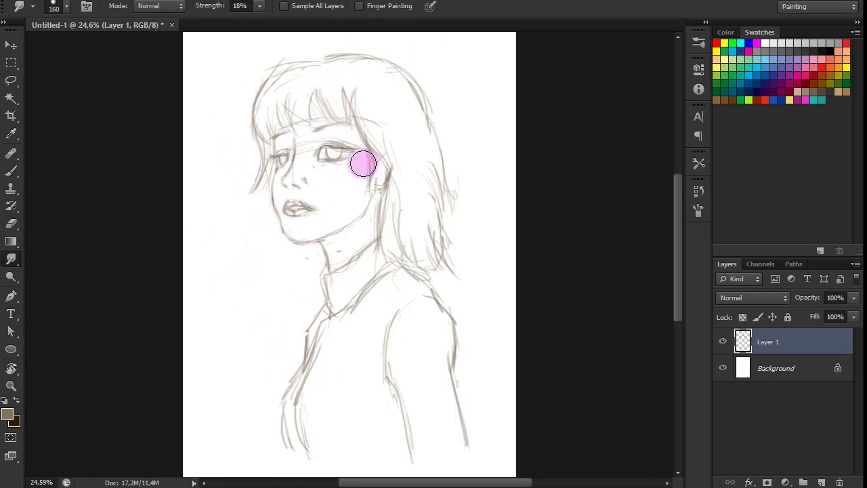
# - Enlarge the sketch layer to 107%
pyautogui.hotkey('ctrl', '-')
pyautogui.hotkey('ctrl', 't')
pyautogui.moveTo(436, 133); pyautogui.dragTo(448, 114)
pyautogui.press('Return')
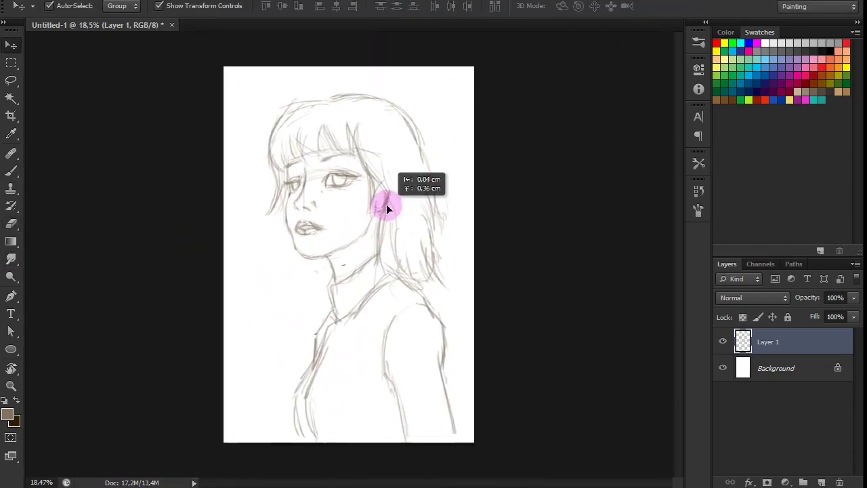
# - Create a new Layer 2 below the sketch layer
pyautogui.scroll(-2, 387, 194)
pyautogui.scroll(3, 300, 242)
pyautogui.click(776, 368)
pyautogui.hotkey('ctrl', 'shift', 'alt', 'n')
# - Lasso-select the whole figure and choose light orange e0aa5e as foreground colour
pyautogui.press('l')
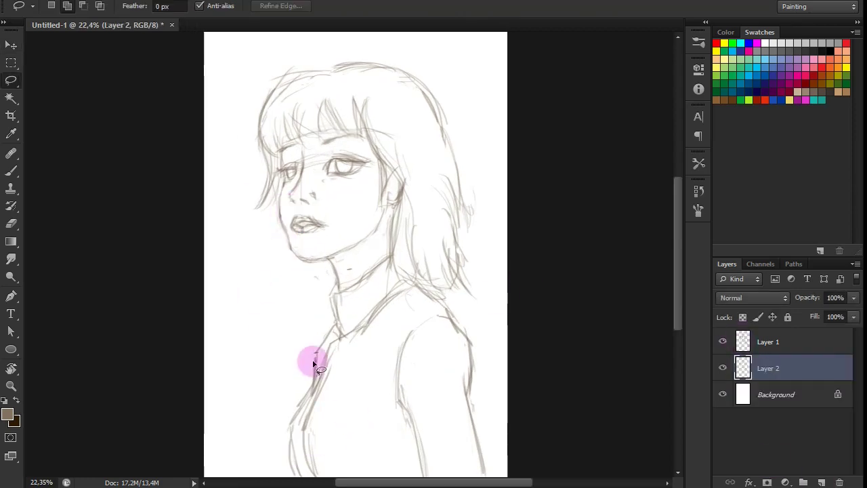
pyautogui.scroll(-1, 310, 358)
pyautogui.moveTo(470, 461); pyautogui.dragTo(455, 386)
pyautogui.moveTo(472, 461)
pyautogui.mouseDown()
pyautogui.moveTo(306, 381)
pyautogui.moveTo(441, 350)
pyautogui.mouseUp()
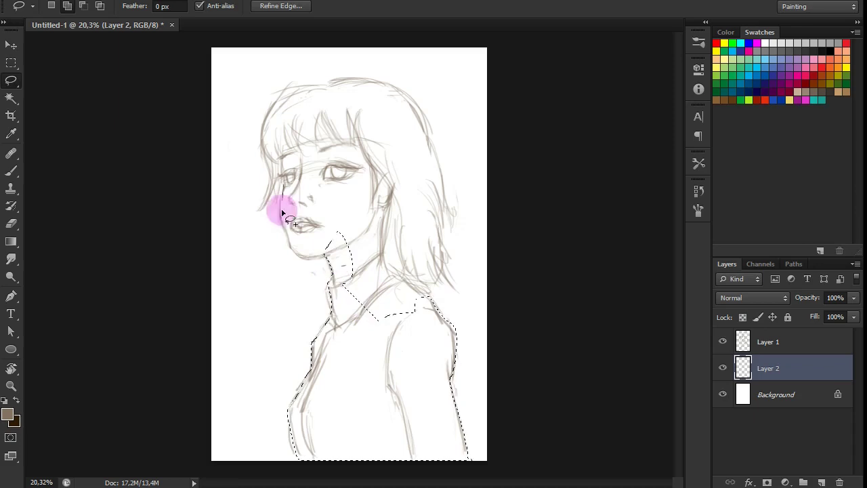
pyautogui.moveTo(271, 189)
pyautogui.mouseDown()
pyautogui.moveTo(431, 148)
pyautogui.moveTo(345, 310)
pyautogui.mouseUp()
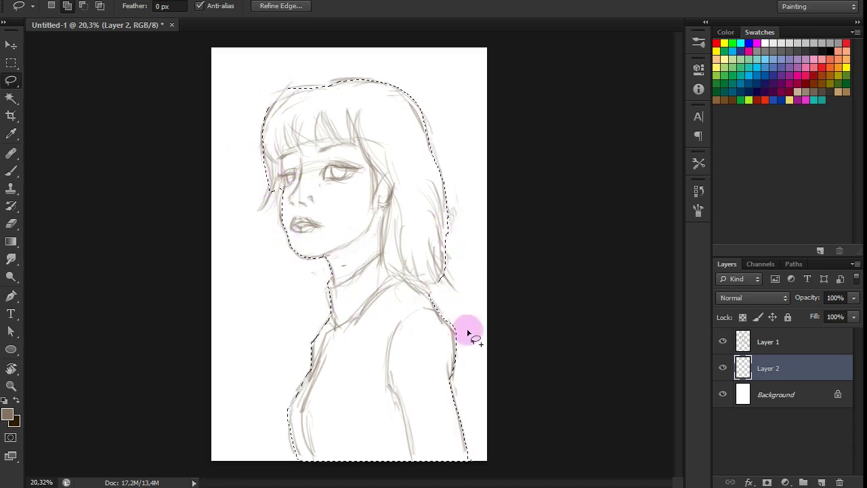
pyautogui.click(7, 414)
pyautogui.click(351, 169)
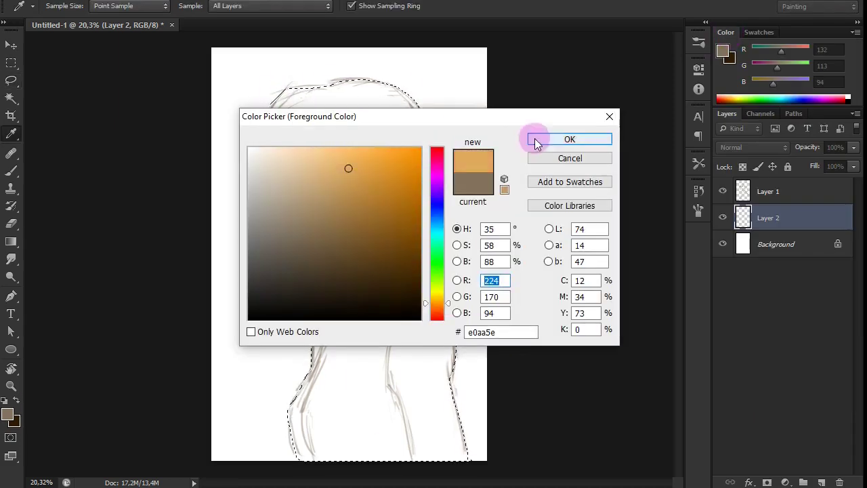
# - Fill the selected figure with light orange, then reload the figure selection
pyautogui.click(569, 140)
pyautogui.hotkey('alt', 'BackSpace')
pyautogui.hotkey('ctrl', 'd')
pyautogui.keyDown('ctrl'); pyautogui.click(743, 221); pyautogui.keyUp('ctrl')
# - Paint dark brown over the neck and turtleneck
pyautogui.press('b')
pyautogui.rightClick(308, 328)
pyautogui.moveTo(431, 328); pyautogui.dragTo(439, 390)
pyautogui.hotkey('ctrl', 'z')
pyautogui.moveTo(332, 279)
pyautogui.mouseDown()
pyautogui.moveTo(332, 297)
pyautogui.moveTo(459, 459)
pyautogui.moveTo(333, 313)
pyautogui.moveTo(316, 411)
pyautogui.moveTo(396, 285)
pyautogui.mouseUp()
# - Paint brown hair stripes and dark strands across the bangs
pyautogui.keyDown('alt'); pyautogui.click(326, 318); pyautogui.keyUp('alt')
pyautogui.moveTo(275, 169)
pyautogui.mouseDown()
pyautogui.moveTo(352, 106)
pyautogui.moveTo(413, 271)
pyautogui.moveTo(283, 122)
pyautogui.mouseUp()
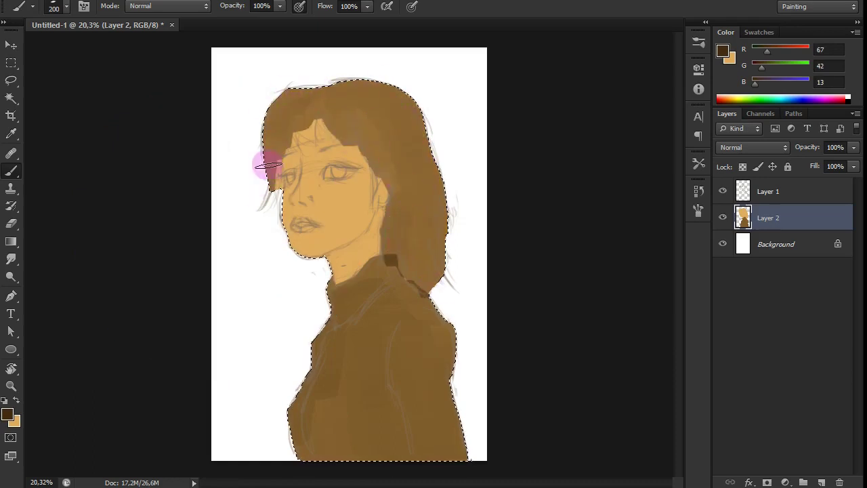
pyautogui.hotkey('ctrl', 'alt', 'z')
pyautogui.moveTo(422, 112); pyautogui.dragTo(436, 287)
pyautogui.press('F5')
pyautogui.moveTo(655, 285); pyautogui.dragTo(644, 275)
pyautogui.press('F5')
pyautogui.moveTo(298, 144)
pyautogui.mouseDown()
pyautogui.moveTo(271, 146)
pyautogui.moveTo(362, 149)
pyautogui.moveTo(397, 252)
pyautogui.moveTo(411, 184)
pyautogui.mouseUp()
# - Repaint the top of the hair in a lighter mid-brown
pyautogui.click(8, 415)
pyautogui.press('Return')
pyautogui.moveTo(358, 120)
pyautogui.mouseDown()
pyautogui.moveTo(265, 120)
pyautogui.moveTo(286, 136)
pyautogui.moveTo(305, 95)
pyautogui.mouseUp()
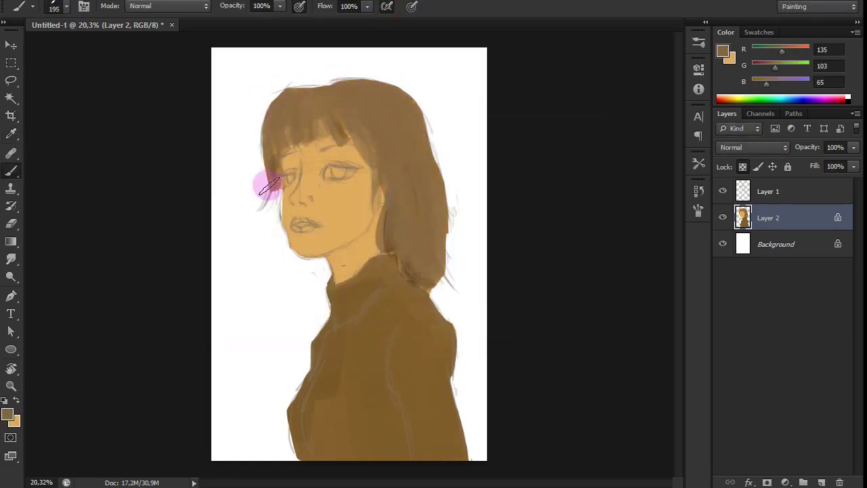
# - Adjust the brush tip angle and paint darker brown strands down the hair
pyautogui.click(8, 415)
pyautogui.click(339, 229)
pyautogui.press('Return')
pyautogui.press('F5')
pyautogui.moveTo(647, 274); pyautogui.dragTo(641, 292)
pyautogui.press('F5')
pyautogui.moveTo(403, 153); pyautogui.dragTo(414, 278)
pyautogui.moveTo(424, 135); pyautogui.dragTo(441, 254)
pyautogui.press(']')
pyautogui.moveTo(383, 203); pyautogui.dragTo(345, 124)
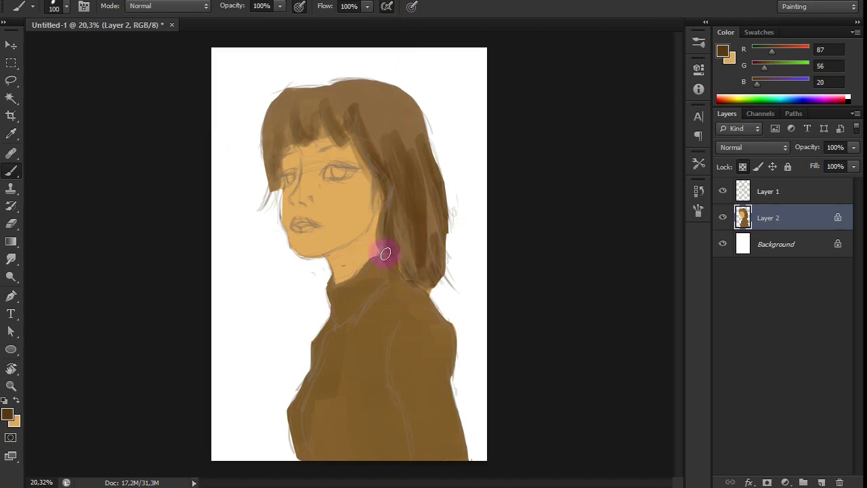
# - Sample the face skin tone and dab a lighter peach onto the chin
pyautogui.scroll(-3, 338, 339)
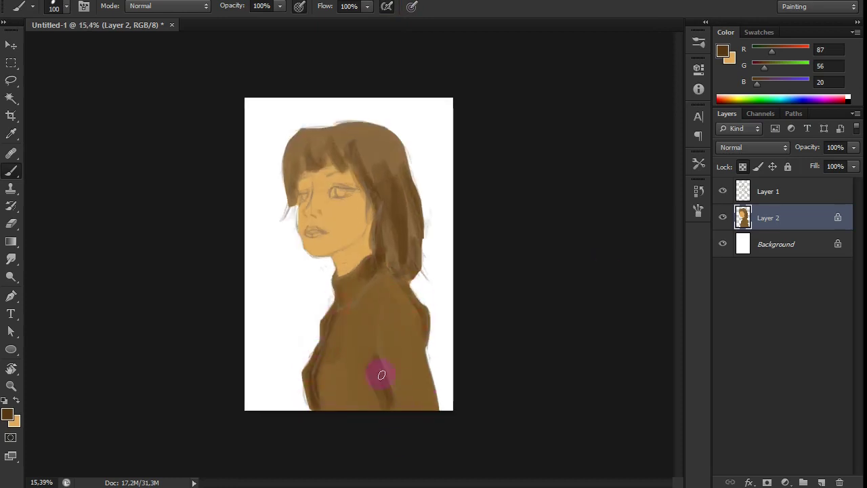
pyautogui.scroll(3, 378, 275)
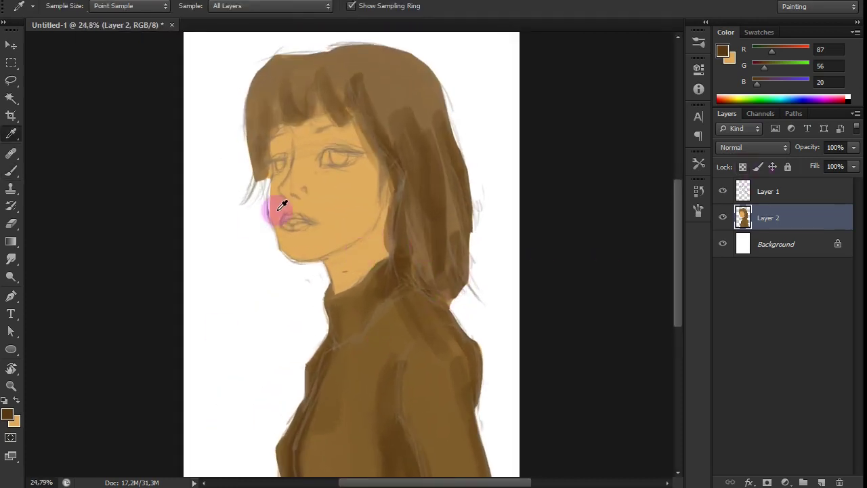
pyautogui.keyDown('alt'); pyautogui.click(276, 206); pyautogui.keyUp('alt')
pyautogui.press('[')
pyautogui.press('[')
pyautogui.press('[')
pyautogui.keyDown('alt'); pyautogui.click(330, 209); pyautogui.keyUp('alt')
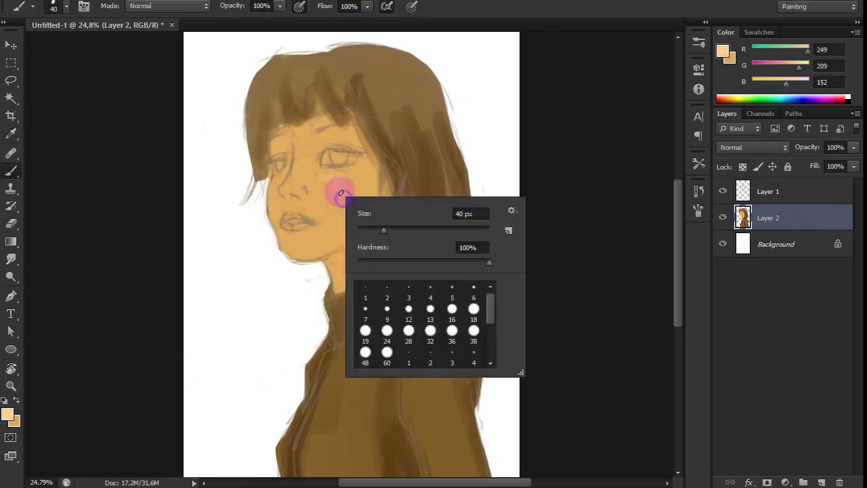
pyautogui.click(293, 248)
# - Lock transparency on both Layer 2 and the sketch layer
pyautogui.press('/')
pyautogui.hotkey('shift', 'b')
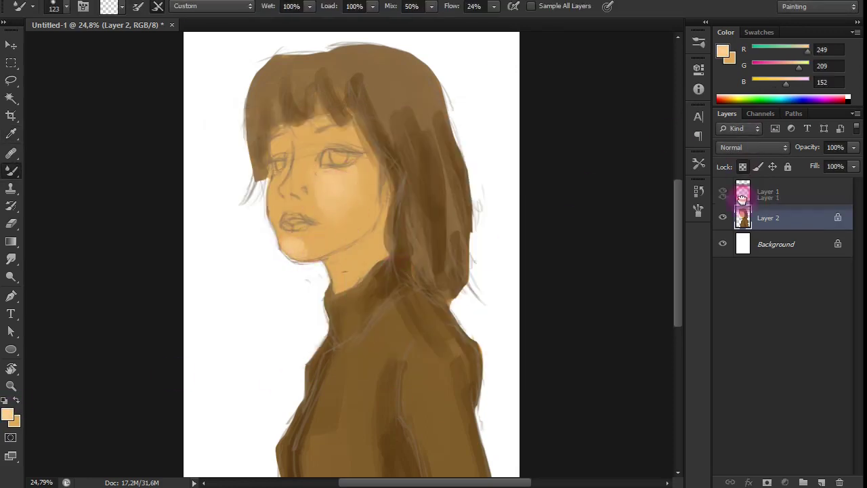
pyautogui.hotkey('alt', ']')
pyautogui.press('/')
pyautogui.hotkey('alt', '[')
pyautogui.scroll(-1, 600, 304)
pyautogui.hotkey('shift', 'b')
# - Add warm orange shading and peach skin between the bang strands
pyautogui.moveTo(344, 296); pyautogui.dragTo(319, 333)
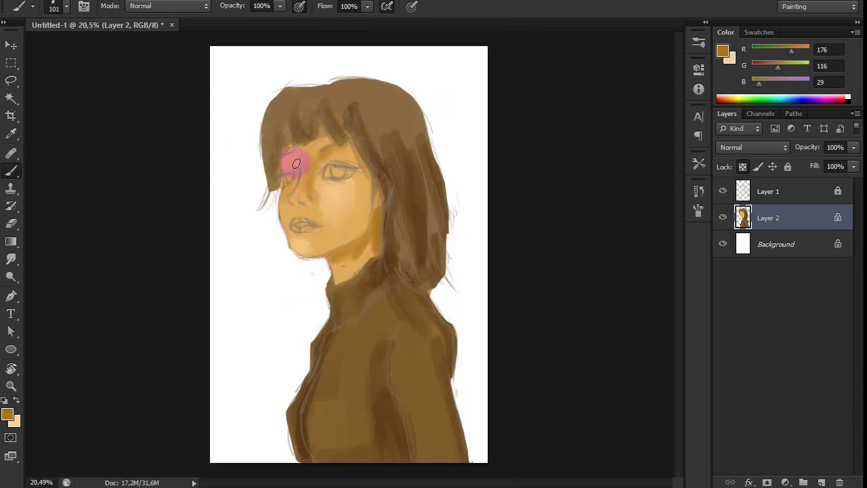
pyautogui.press('x')
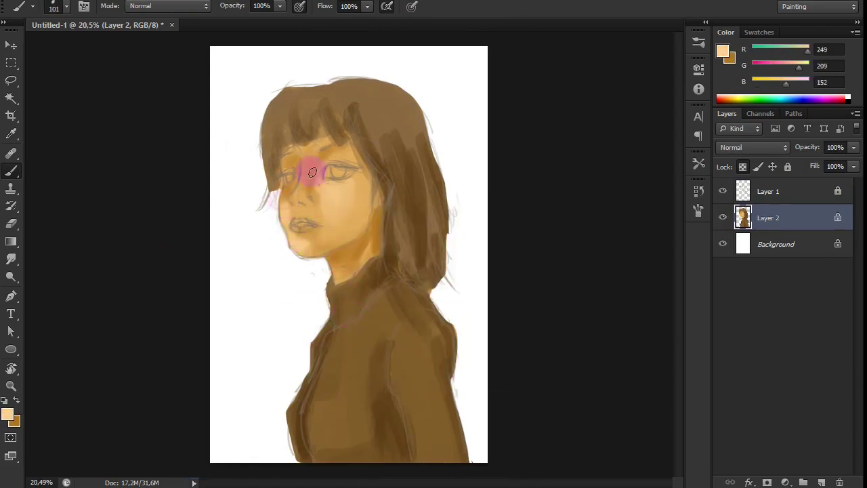
pyautogui.moveTo(322, 123); pyautogui.dragTo(356, 151)
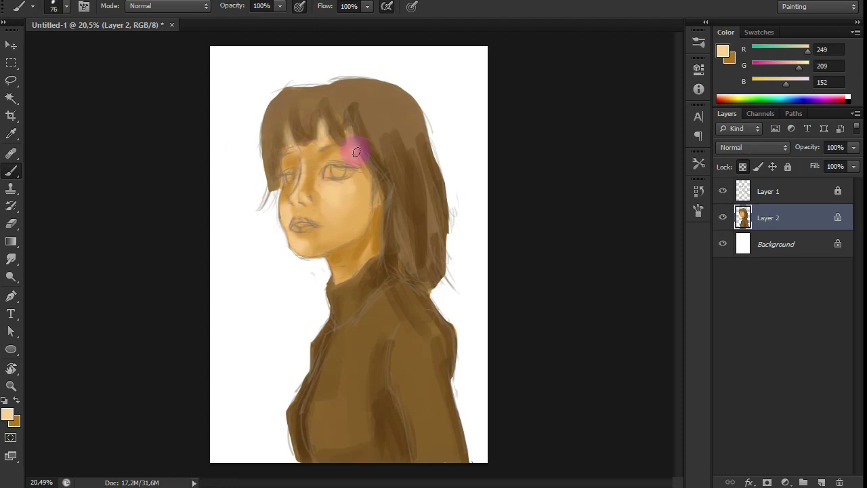
pyautogui.keyDown('alt'); pyautogui.click(366, 193); pyautogui.keyUp('alt')
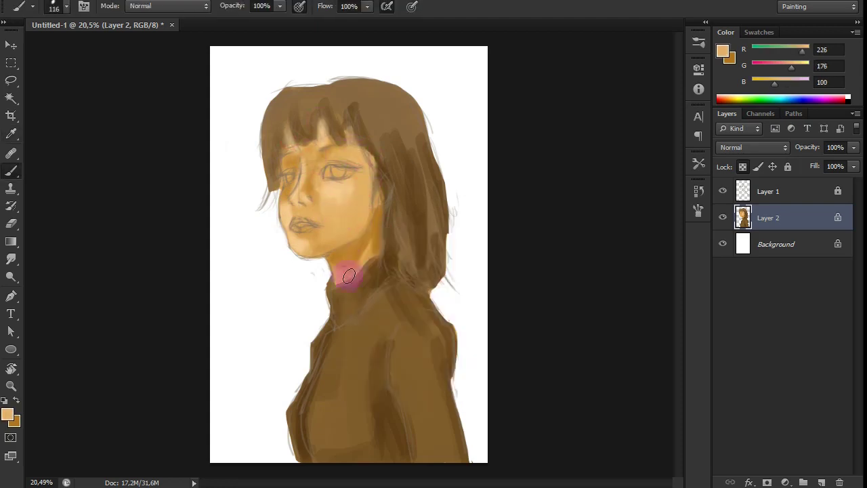
pyautogui.scroll(-1, 333, 302)
# - Darken the neck, collar and shoulders in dark brown and blend with the Mixer Brush
pyautogui.press('x')
pyautogui.moveTo(318, 407)
pyautogui.mouseDown()
pyautogui.moveTo(329, 285)
pyautogui.moveTo(416, 305)
pyautogui.moveTo(325, 441)
pyautogui.mouseUp()
pyautogui.rightClick(357, 325)
pyautogui.press('Return')
pyautogui.moveTo(406, 434)
pyautogui.mouseDown()
pyautogui.moveTo(353, 363)
pyautogui.moveTo(405, 384)
pyautogui.mouseUp()
pyautogui.hotkey('shift', 'b')
pyautogui.moveTo(340, 429); pyautogui.dragTo(418, 305)
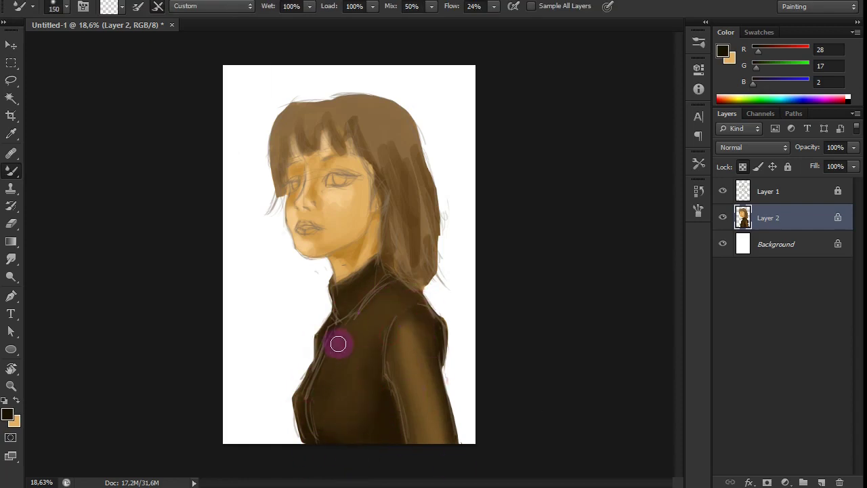
# - Hide the sketch layer and choose a light tan skin colour
pyautogui.keyDown('alt'); pyautogui.click(310, 368); pyautogui.keyUp('alt')
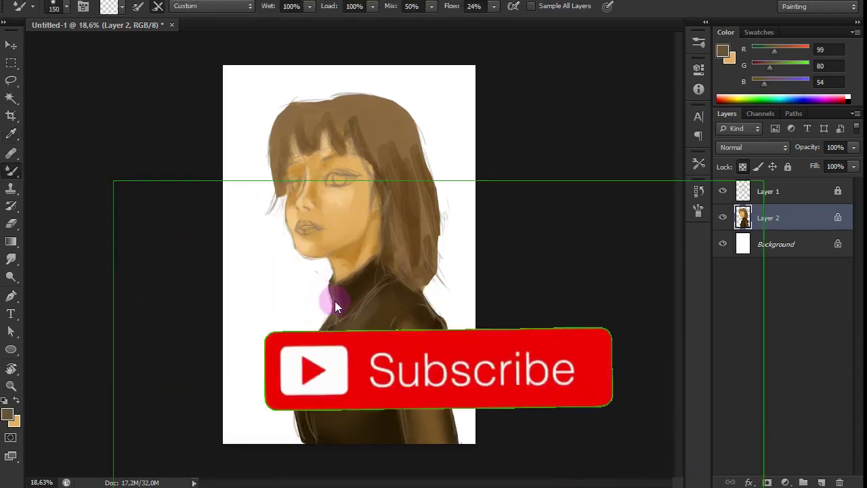
pyautogui.click(723, 191)
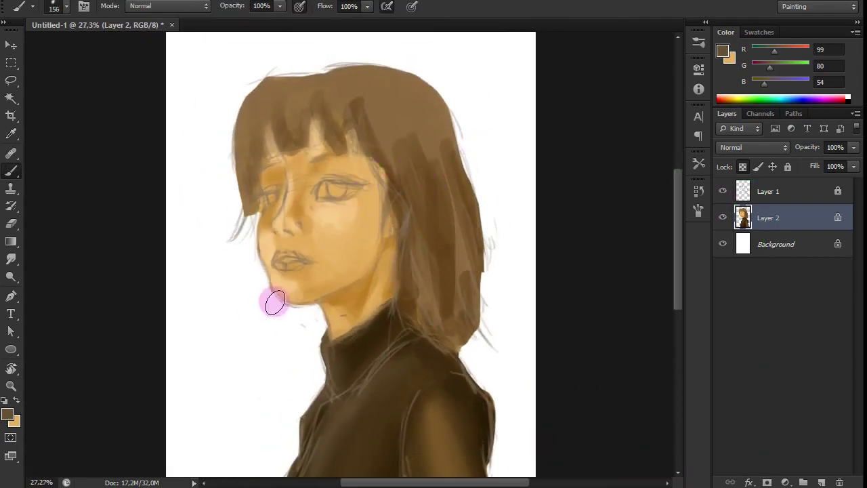
pyautogui.click(7, 414)
pyautogui.click(542, 140)
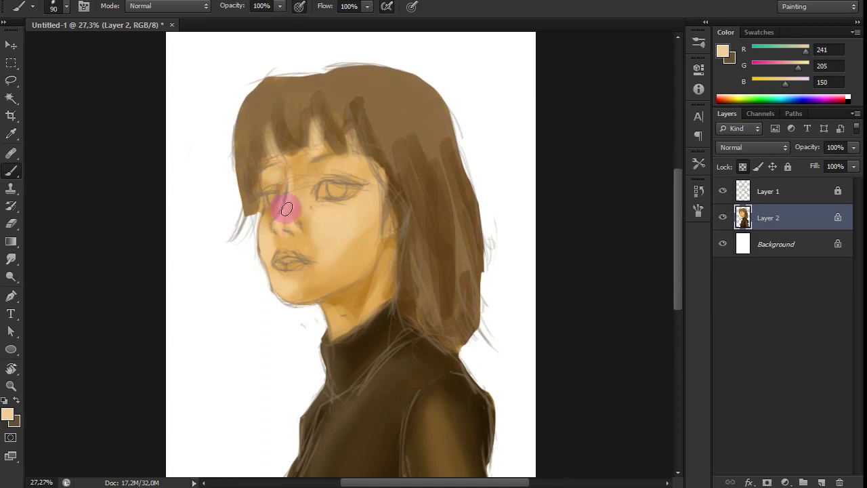
# - Blend the face and neck skin with the Mixer Brush at size 150
pyautogui.press('[')
pyautogui.press('[')
pyautogui.press('[')
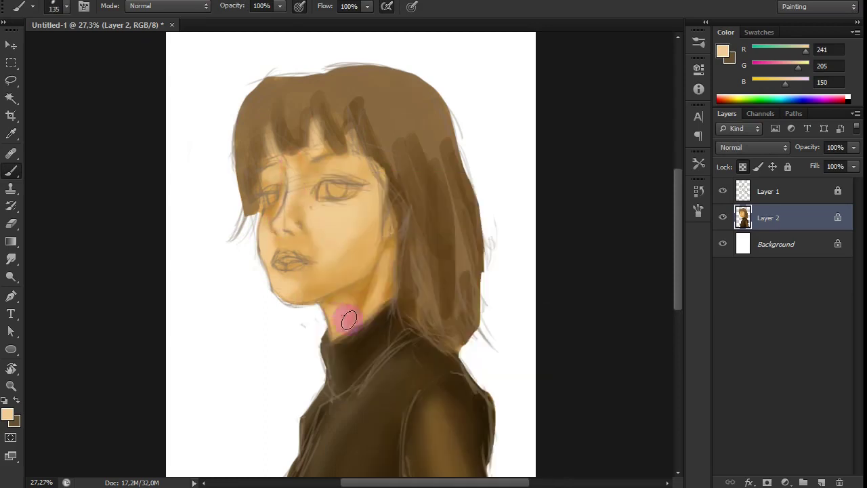
pyautogui.hotkey('shift', 'b')
pyautogui.press(']')
pyautogui.press(']')
pyautogui.press(']')
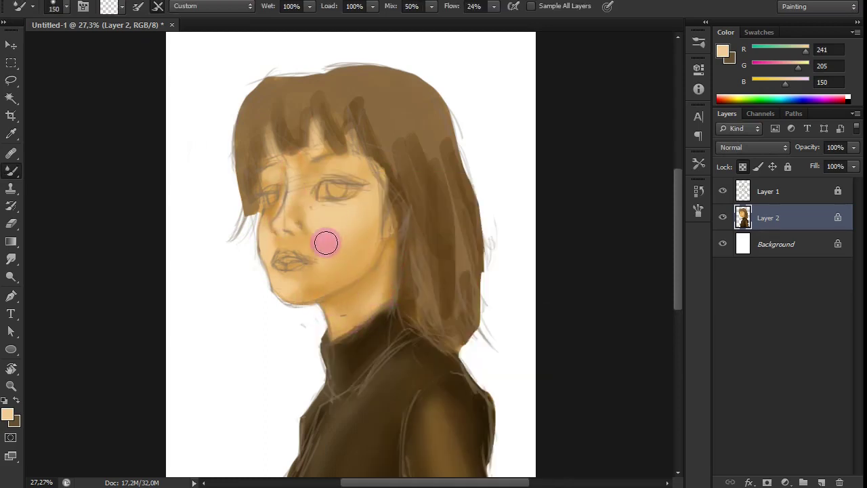
pyautogui.hotkey('shift', 'b')
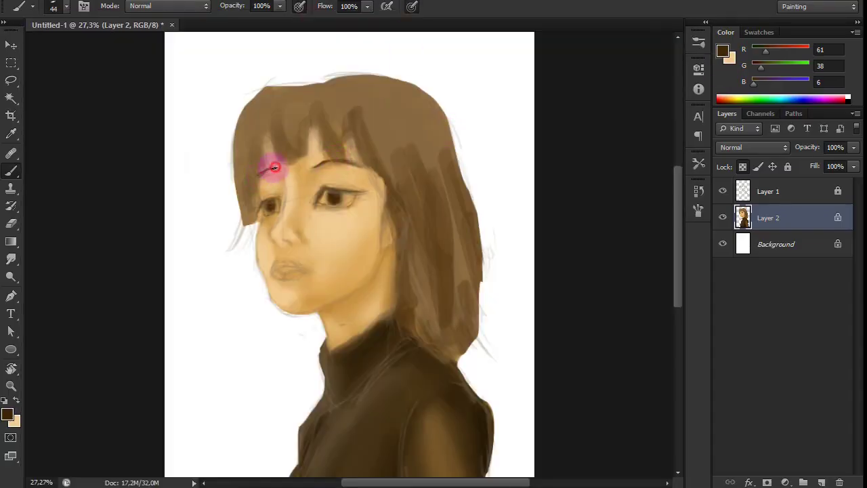
# - Pick a light cream painting colour and shrink the brush to 19
pyautogui.click(280, 163)
pyautogui.press('Return')
pyautogui.press('F5')
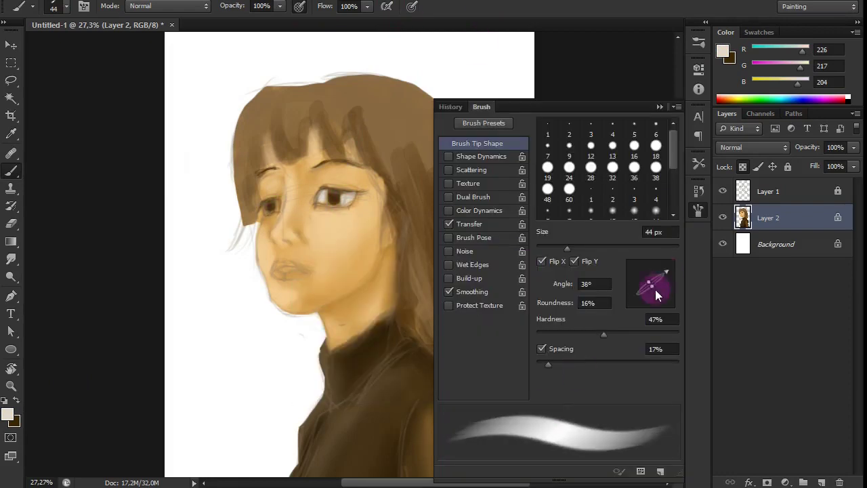
pyautogui.press('F5')
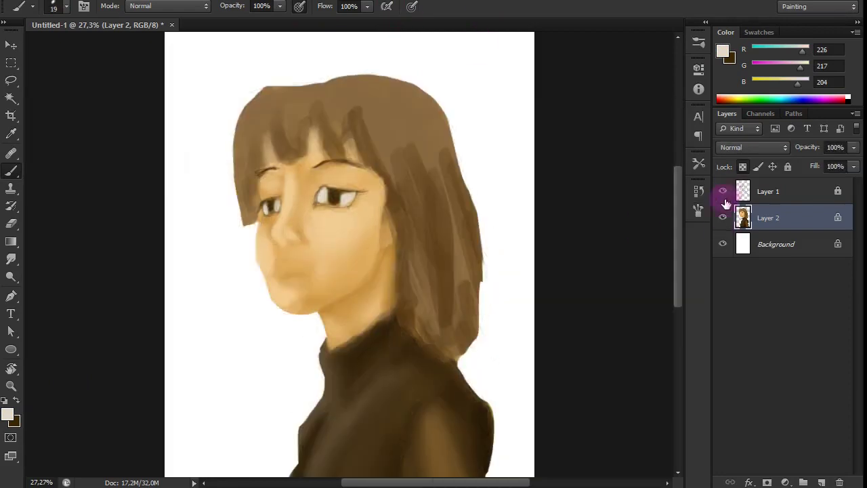
pyautogui.press('F5')
pyautogui.press('F5')
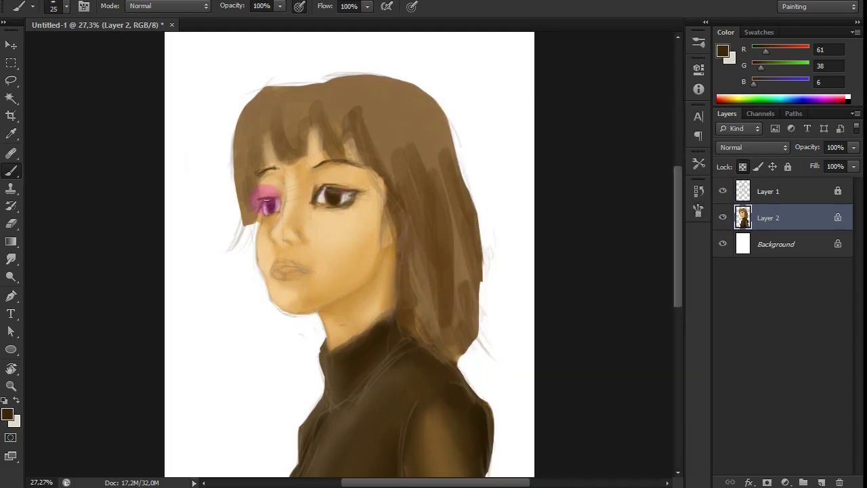
pyautogui.press('x')
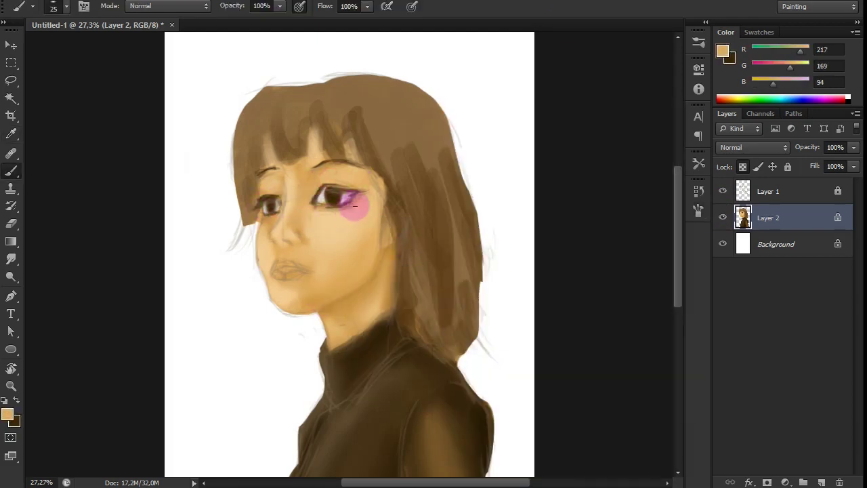
# - Darken the line between the lips in dark brown with a size 22 brush
pyautogui.rightClick(361, 242)
pyautogui.press('Return')
pyautogui.keyDown('alt'); pyautogui.click(332, 216); pyautogui.keyUp('alt')
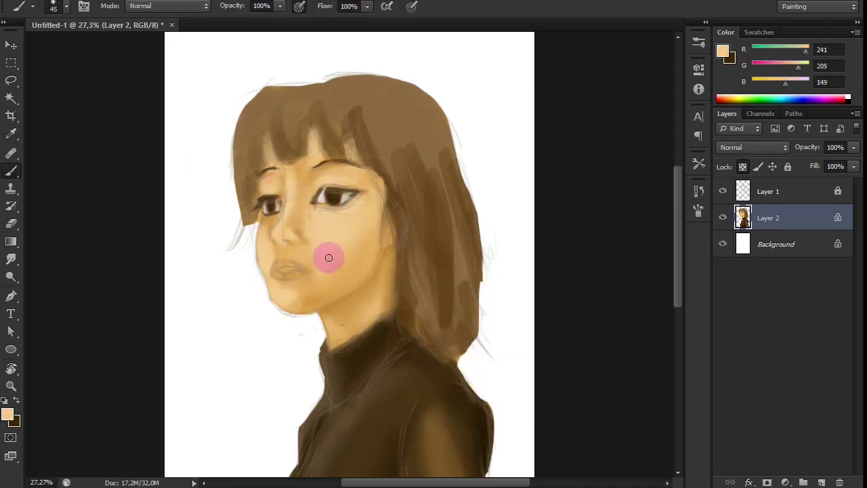
pyautogui.press('x')
pyautogui.press('F5')
pyautogui.press('F5')
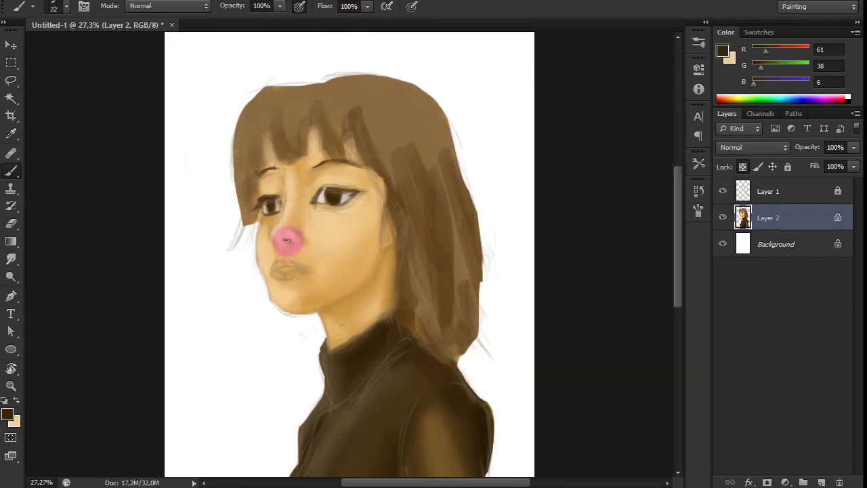
pyautogui.moveTo(310, 271); pyautogui.dragTo(277, 269)
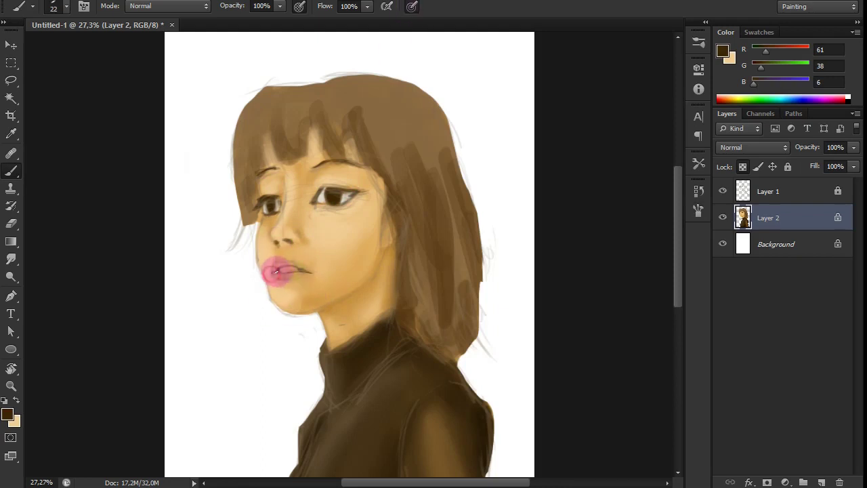
# - Paint the lips warm orange-brown and the teeth pale, using brush sizes 20–28
pyautogui.scroll(5, 276, 271)
pyautogui.press('Return')
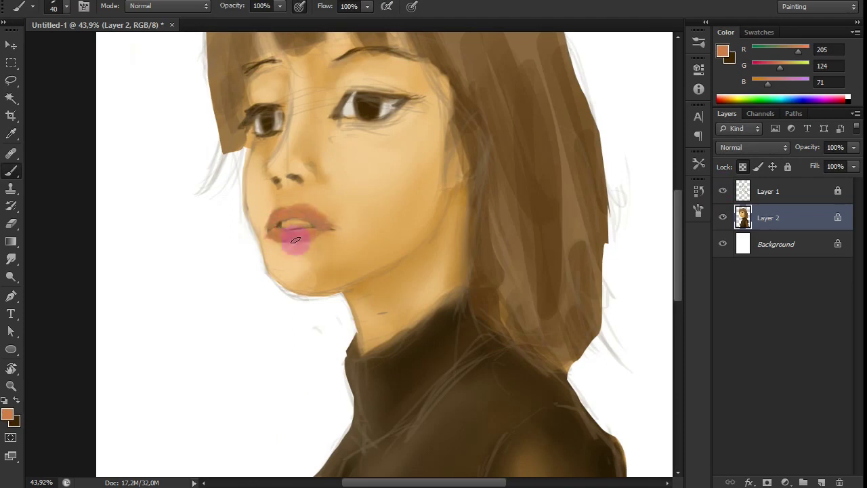
pyautogui.moveTo(300, 235); pyautogui.dragTo(332, 219)
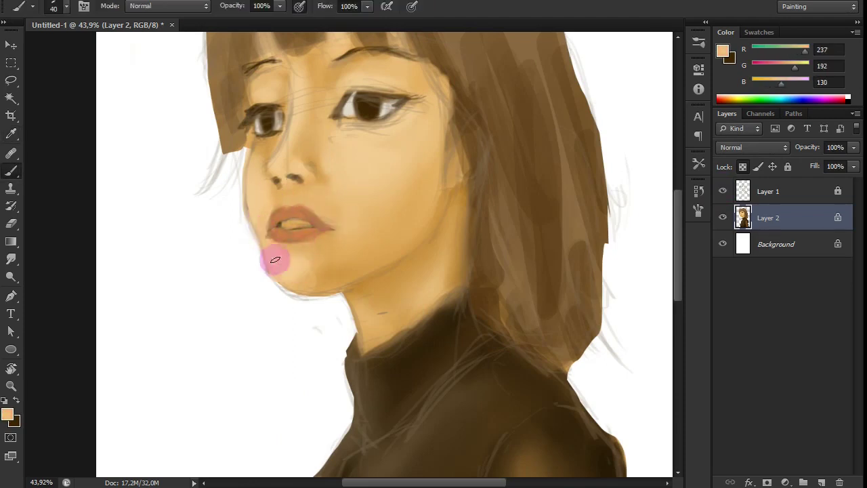
pyautogui.keyDown('alt'); pyautogui.click(300, 225); pyautogui.keyUp('alt')
pyautogui.press('[')
pyautogui.press('[')
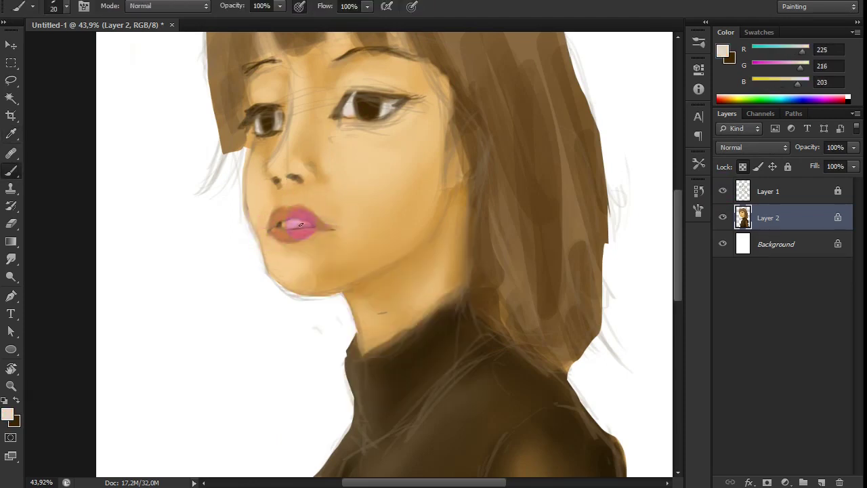
pyautogui.rightClick(278, 233)
pyautogui.doubleClick(427, 300)
# - Blend golden-brown shadows, hide the Layer 1 sketch, and darken the lips brown
pyautogui.keyDown('alt'); pyautogui.click(262, 269); pyautogui.keyUp('alt')
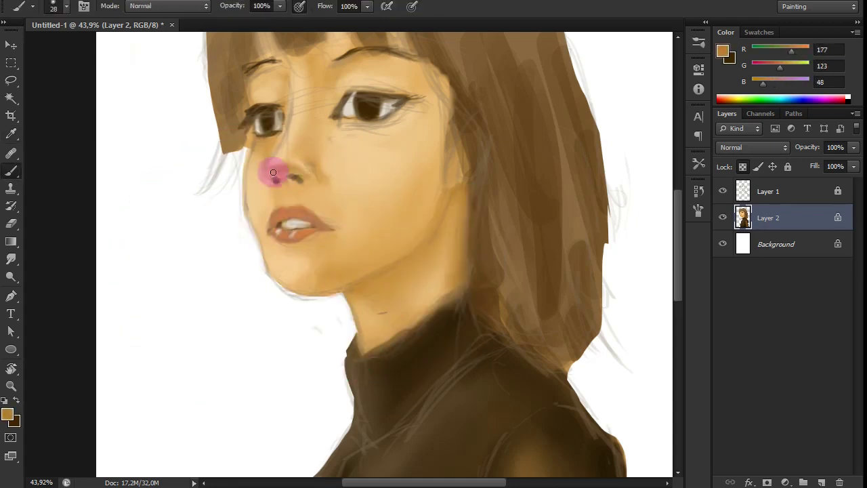
pyautogui.hotkey('shift', 'b')
pyautogui.click(724, 191)
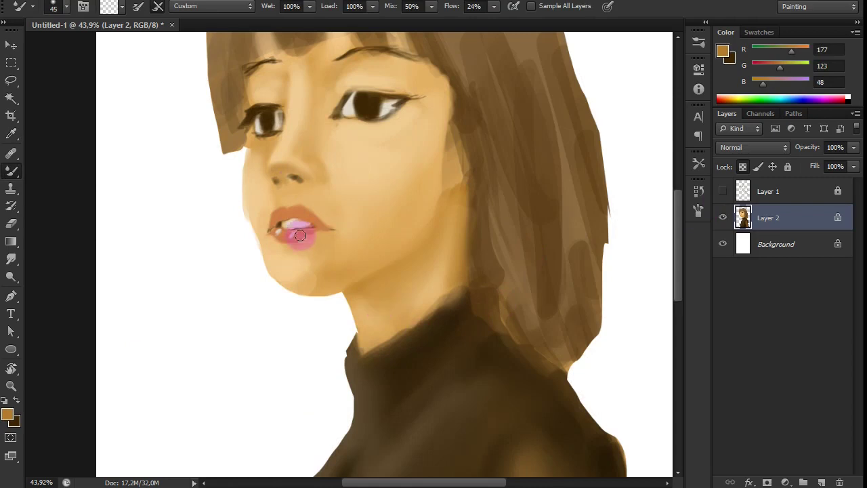
pyautogui.hotkey('shift', 'b')
pyautogui.keyDown('alt'); pyautogui.keyDown('shift'); pyautogui.rightClick(300, 235); pyautogui.keyUp('shift'); pyautogui.keyUp('alt')
pyautogui.hotkey('shift', 'b')
pyautogui.hotkey('shift', 'b')
pyautogui.hotkey('shift', 'b')
pyautogui.hotkey('shift', 'b')
pyautogui.hotkey('shift', 'b')
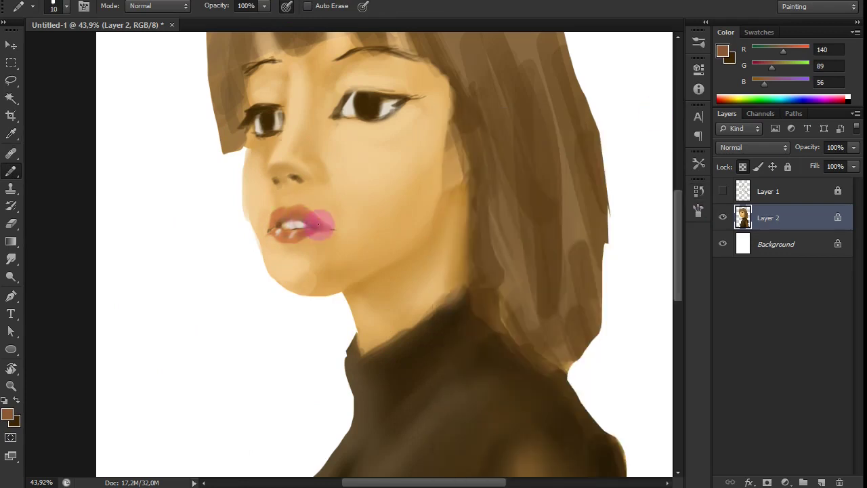
pyautogui.hotkey('shift', 'b')
pyautogui.hotkey('shift', 'b')
pyautogui.hotkey('shift', 'b')
pyautogui.hotkey('shift', 'b')
pyautogui.hotkey('shift', 'b')
# - Paint skin tone 243,212,176 from cheek to chin, then shrink the brush to 25
pyautogui.keyDown('alt'); pyautogui.keyDown('shift'); pyautogui.rightClick(265, 271); pyautogui.keyUp('shift'); pyautogui.keyUp('alt')
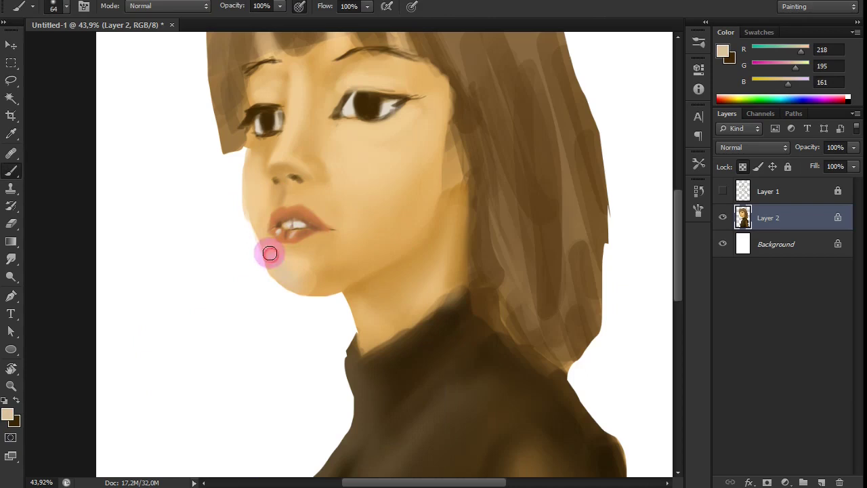
pyautogui.click(8, 415)
pyautogui.press('Return')
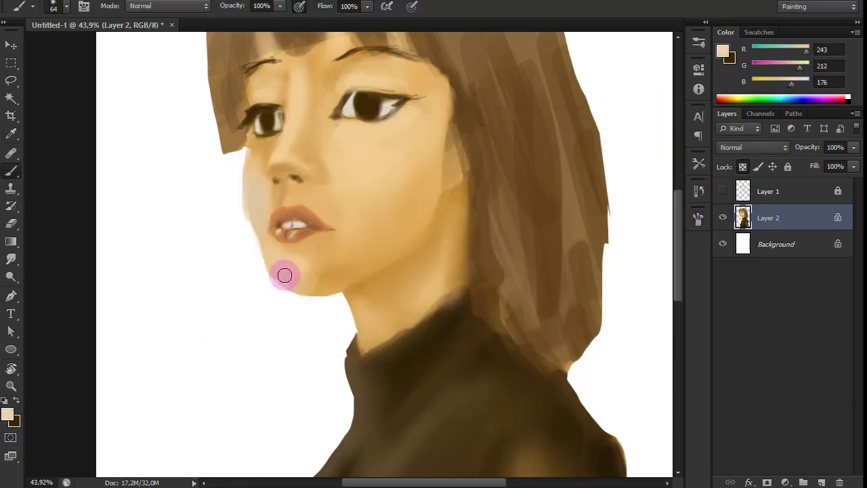
pyautogui.moveTo(250, 182); pyautogui.dragTo(358, 286)
pyautogui.keyDown('alt'); pyautogui.click(382, 139); pyautogui.keyUp('alt')
pyautogui.rightClick(344, 152)
pyautogui.press('F5')
pyautogui.press('F5')
pyautogui.press('[')
pyautogui.press('[')
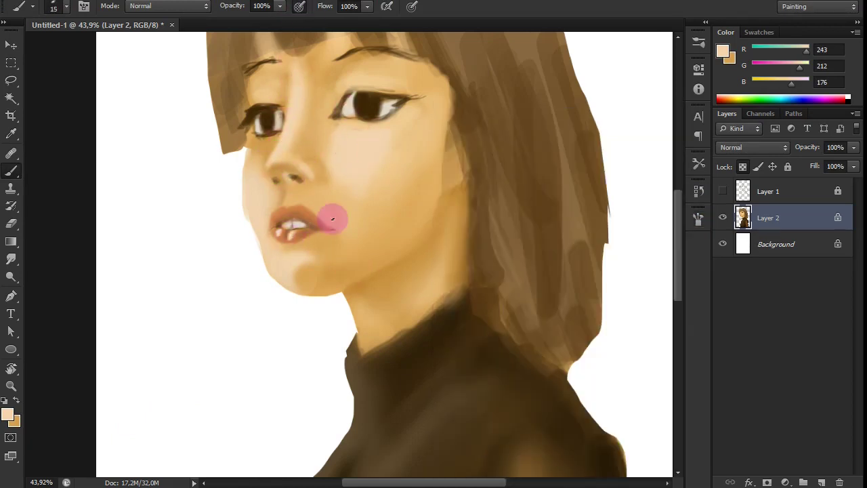
# - Refine the lips and blend the skin under the eye with a size 65 brush
pyautogui.keyDown('alt'); pyautogui.click(288, 239); pyautogui.keyUp('alt')
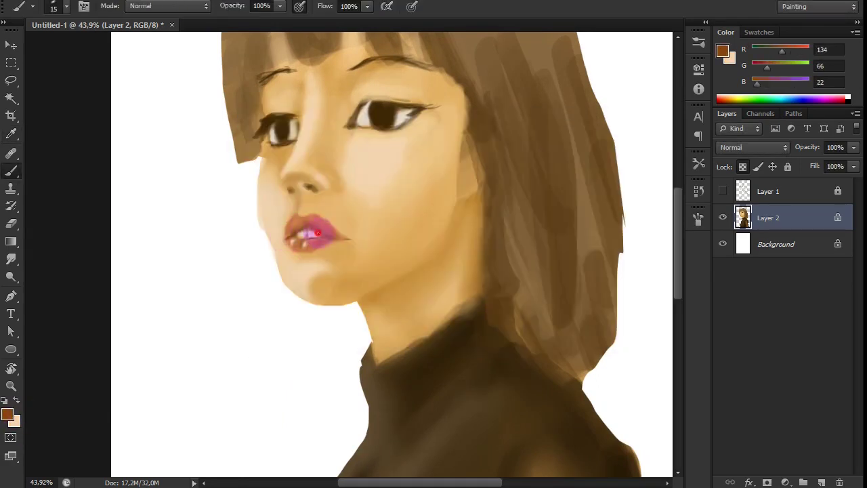
pyautogui.keyDown('alt'); pyautogui.click(317, 261); pyautogui.keyUp('alt')
pyautogui.press(']')
pyautogui.press(']')
pyautogui.press(']')
pyautogui.moveTo(347, 138); pyautogui.dragTo(415, 136)
pyautogui.hotkey('shift', 'b')
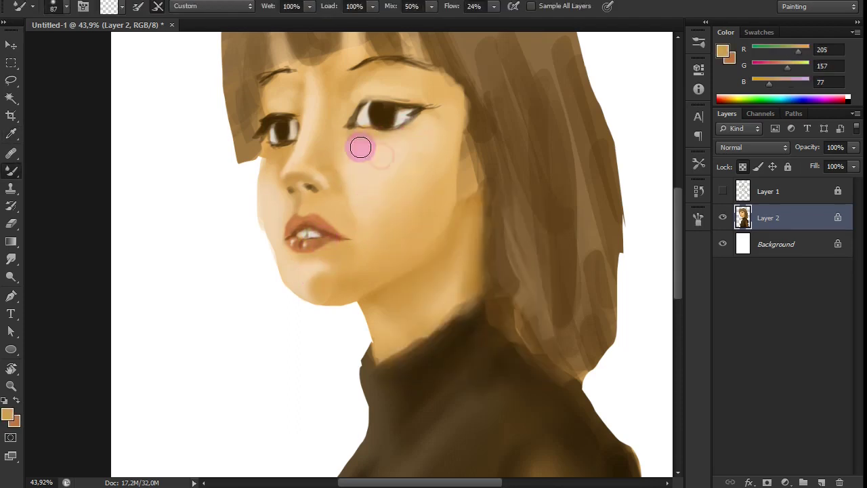
pyautogui.hotkey('shift', 'b')
pyautogui.keyDown('alt'); pyautogui.click(353, 177); pyautogui.keyUp('alt')
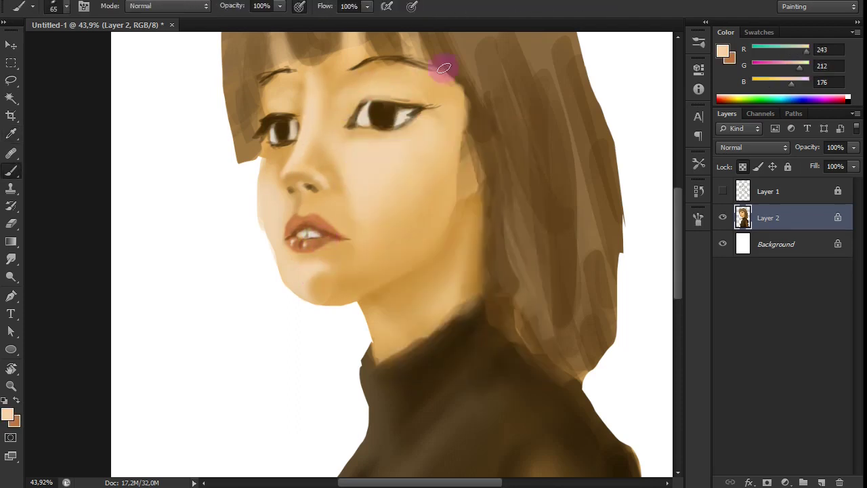
# - Set the brush to 125 and zoom out to view the whole painting
pyautogui.press('F5')
pyautogui.press('F5')
pyautogui.rightClick(362, 281)
pyautogui.write('125')
pyautogui.press('Return')
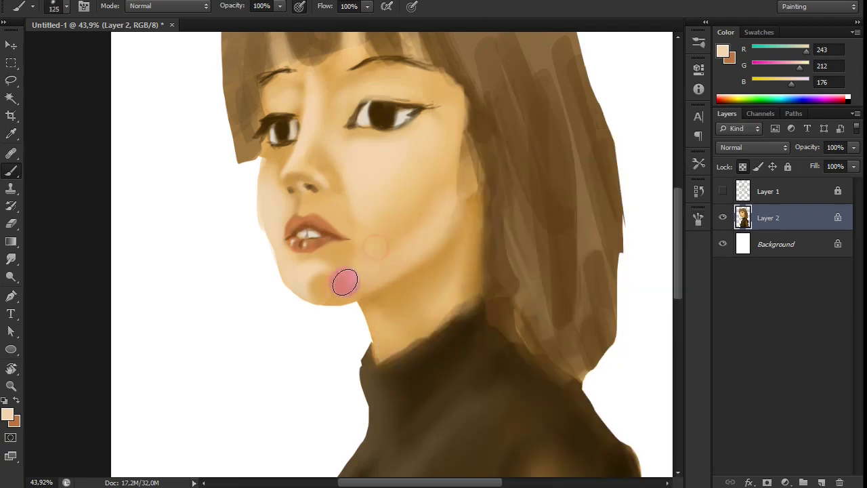
pyautogui.scroll(-3, 317, 230)
pyautogui.scroll(3, 318, 230)
# - Apply Hue/Saturation with Hue -5 and Saturation +2
pyautogui.hotkey('ctrl', 'u')
pyautogui.moveTo(546, 371); pyautogui.dragTo(544, 377)
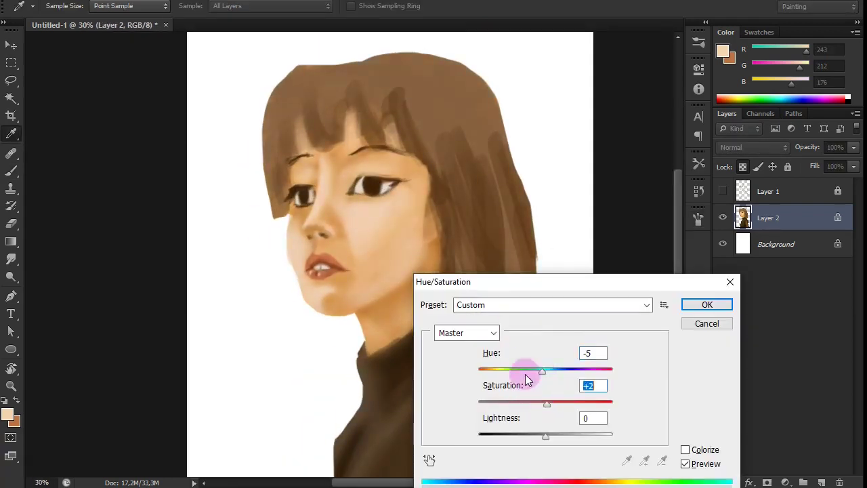
pyautogui.moveTo(547, 407); pyautogui.dragTo(551, 405)
pyautogui.moveTo(545, 434); pyautogui.dragTo(542, 437)
pyautogui.press('Return')
# - Adjust Levels on the red, green and blue channels, warming the red midtones
pyautogui.hotkey('ctrl', 'l')
pyautogui.hotkey('alt', '3')
pyautogui.moveTo(568, 236); pyautogui.dragTo(557, 237)
pyautogui.hotkey('alt', '4')
pyautogui.hotkey('alt', '5')
pyautogui.press('Return')
pyautogui.hotkey('ctrl', 'u')
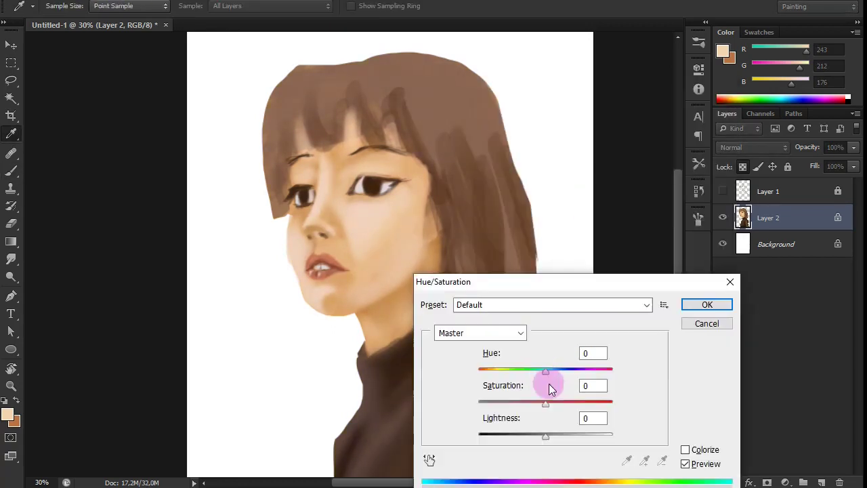
pyautogui.press('Return')
pyautogui.scroll(3, 438, 273)
# - Shade the lips, right eye and cheek in brown with a size 30 brush, blending with Mixer Brush
pyautogui.press('x')
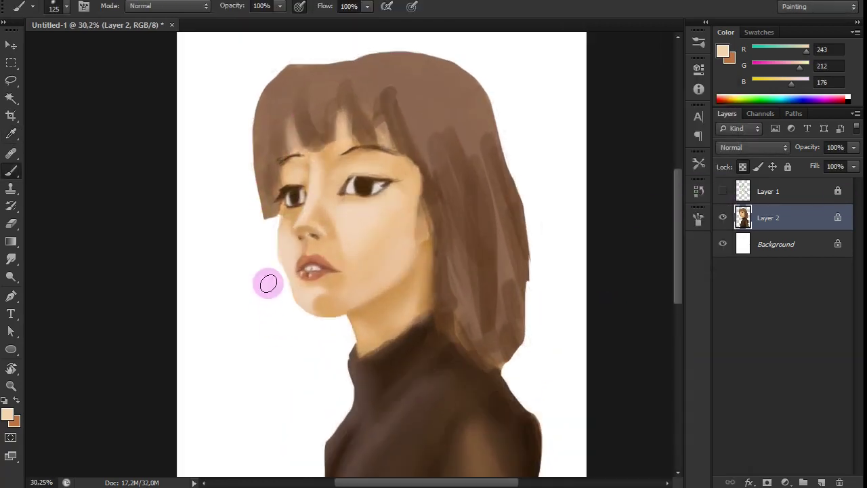
pyautogui.rightClick(416, 284)
pyautogui.moveTo(502, 318); pyautogui.dragTo(496, 317)
pyautogui.press('Return')
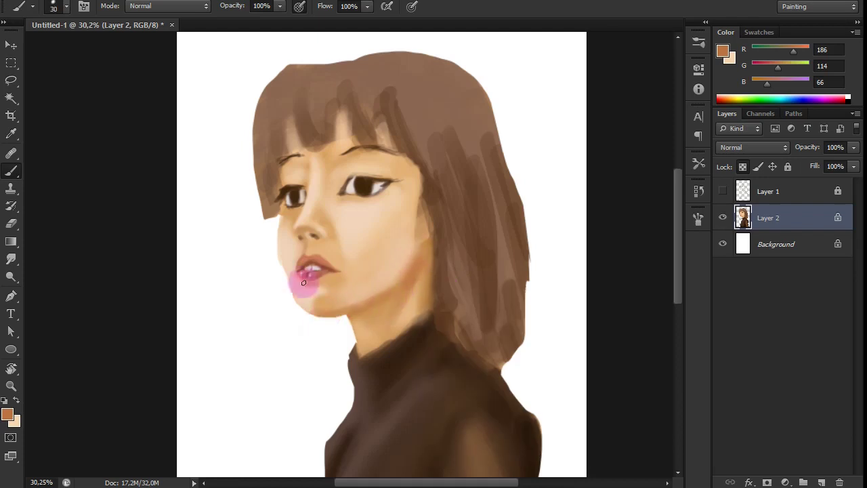
pyautogui.press('F5')
pyautogui.press('F5')
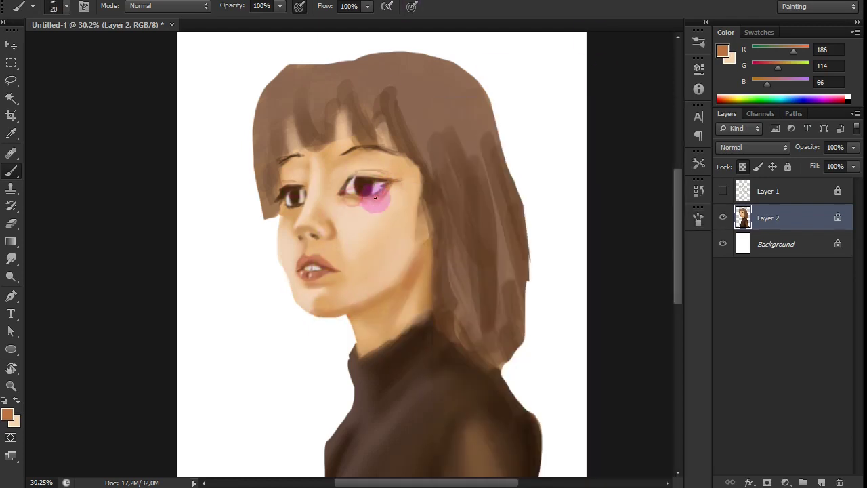
pyautogui.hotkey('shift', 'b')
pyautogui.hotkey('shift', 'b')
pyautogui.hotkey('shift', 'b')
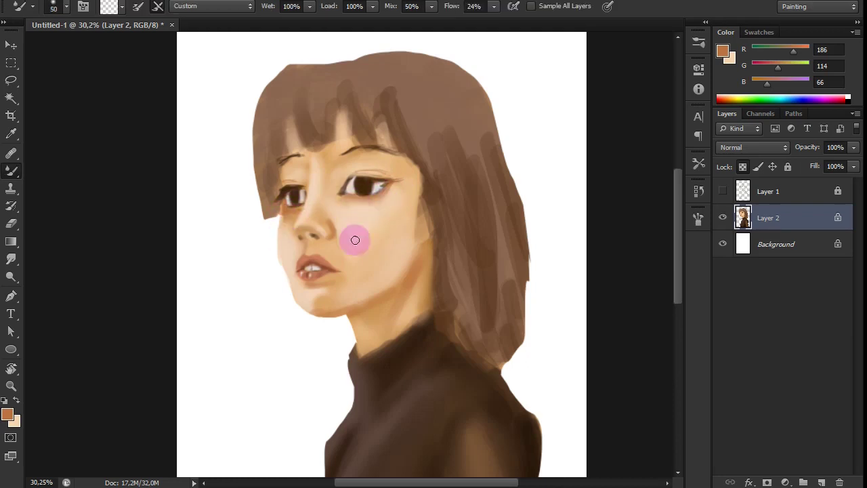
pyautogui.hotkey('shift', 'b')
pyautogui.hotkey('shift', 'b')
pyautogui.hotkey('shift', 'b')
pyautogui.hotkey('shift', 'b')
pyautogui.hotkey('shift', 'b')
# - Open the Info panel and blend light skin along the face edge beside the hair
pyautogui.keyDown('alt'); pyautogui.keyDown('shift'); pyautogui.rightClick(416, 240); pyautogui.keyUp('shift'); pyautogui.keyUp('alt')
pyautogui.press('F8')
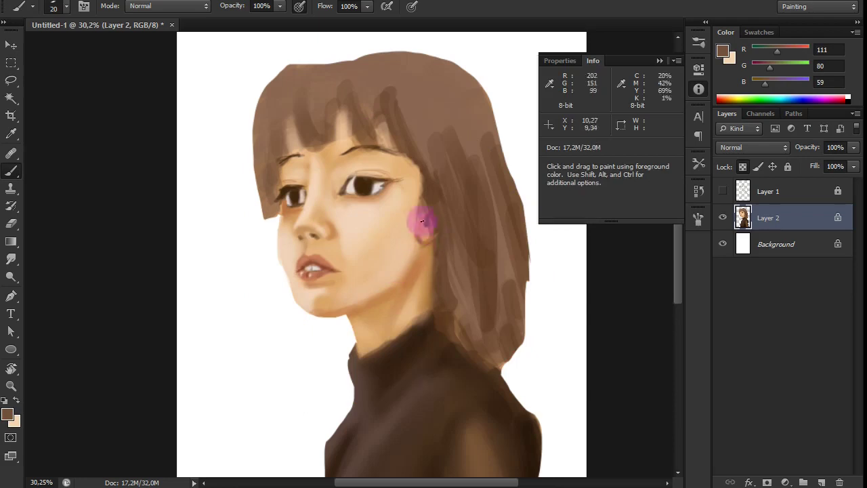
pyautogui.hotkey('shift', 'b')
pyautogui.hotkey('shift', 'b')
pyautogui.hotkey('shift', 'b')
pyautogui.hotkey('shift', 'b')
pyautogui.keyDown('alt'); pyautogui.click(421, 227); pyautogui.keyUp('alt')
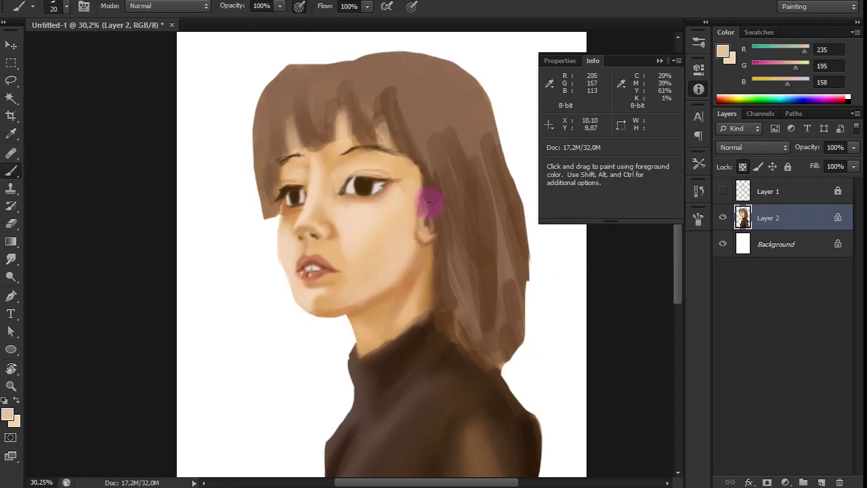
pyautogui.scroll(2, 403, 236)
pyautogui.scroll(1, 372, 163)
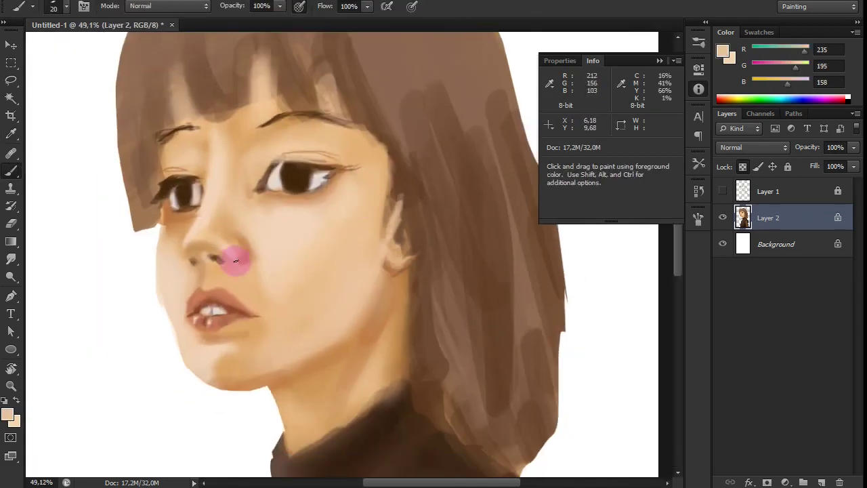
# - Paint the irises and lids in warm browns, blend the surrounding skin, then switch to Smudge
pyautogui.hotkey('shift', 'b')
pyautogui.hotkey('shift', 'b')
pyautogui.hotkey('shift', 'b')
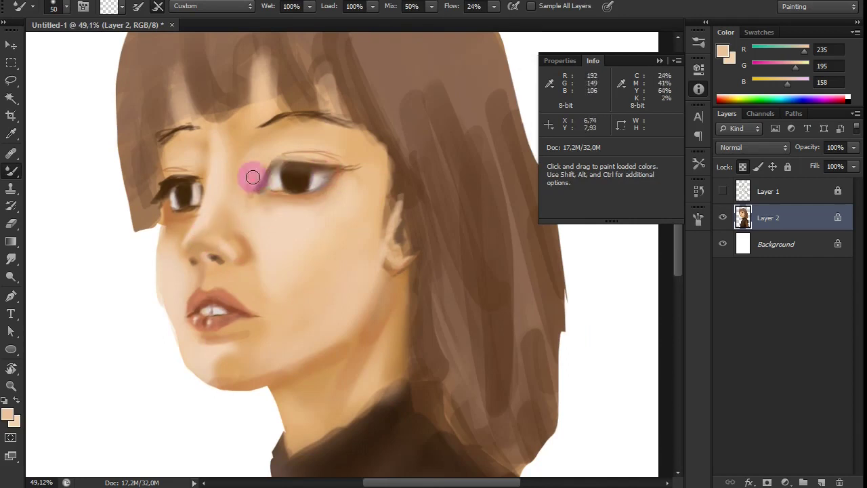
pyautogui.hotkey('shift', 'b')
pyautogui.keyDown('alt'); pyautogui.keyDown('shift'); pyautogui.rightClick(324, 180); pyautogui.keyUp('shift'); pyautogui.keyUp('alt')
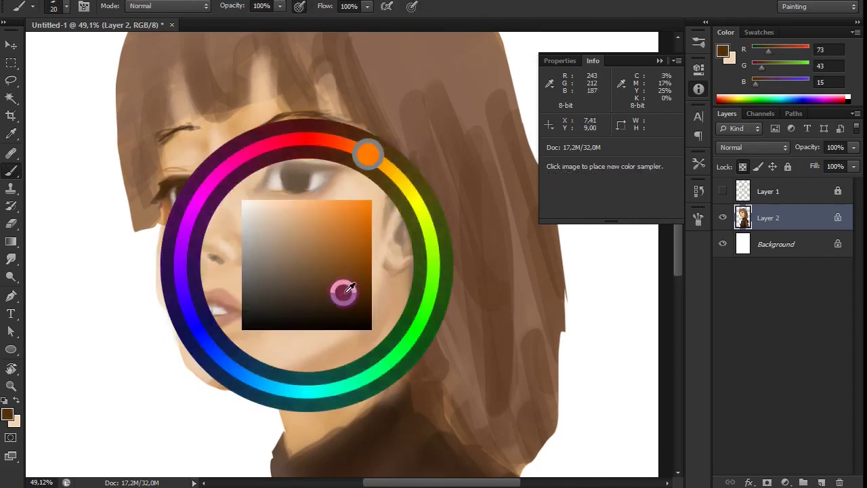
pyautogui.keyDown('alt'); pyautogui.click(258, 187); pyautogui.keyUp('alt')
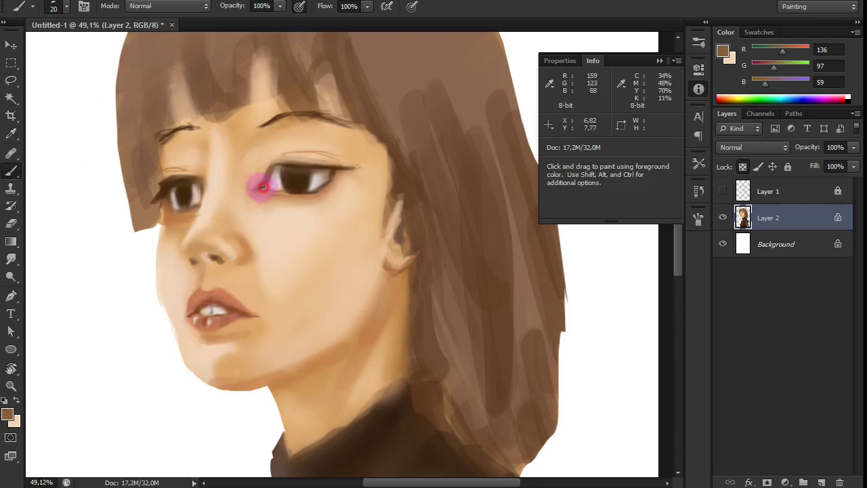
pyautogui.keyDown('alt'); pyautogui.keyDown('shift'); pyautogui.rightClick(281, 238); pyautogui.keyUp('shift'); pyautogui.keyUp('alt')
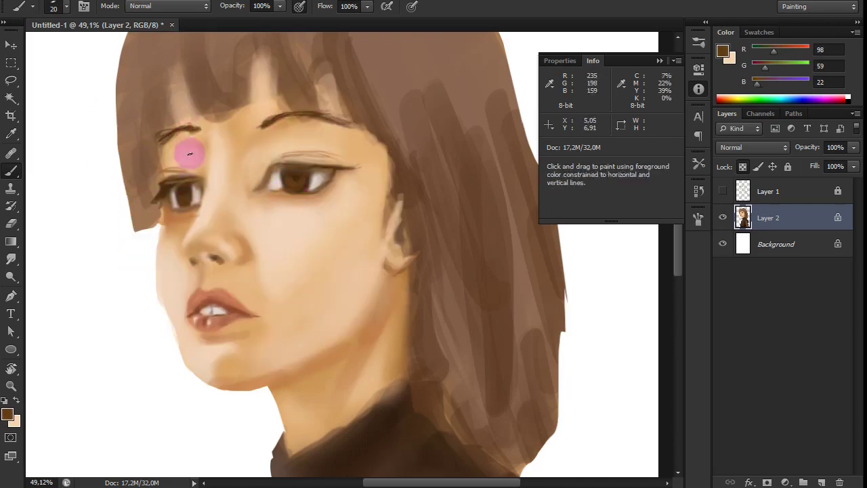
pyautogui.hotkey('shift', 'b')
pyautogui.hotkey('shift', 'b')
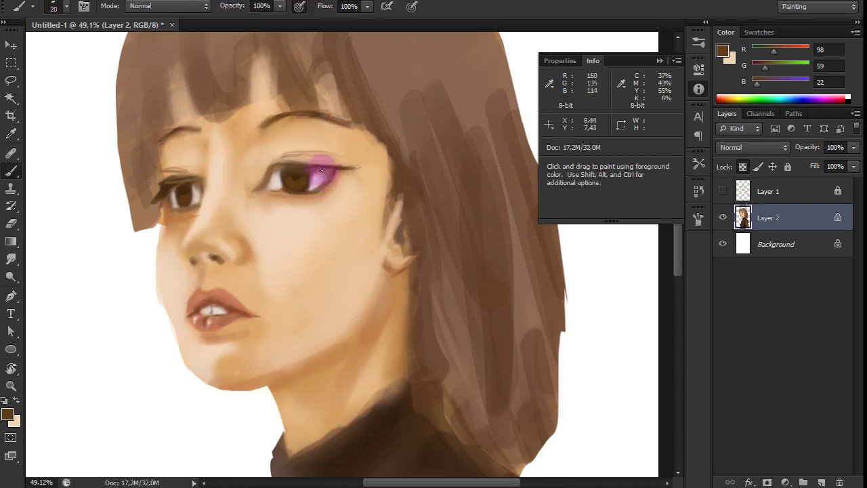
pyautogui.keyDown('alt'); pyautogui.click(283, 159); pyautogui.keyUp('alt')
pyautogui.press('r')
pyautogui.rightClick(262, 188)
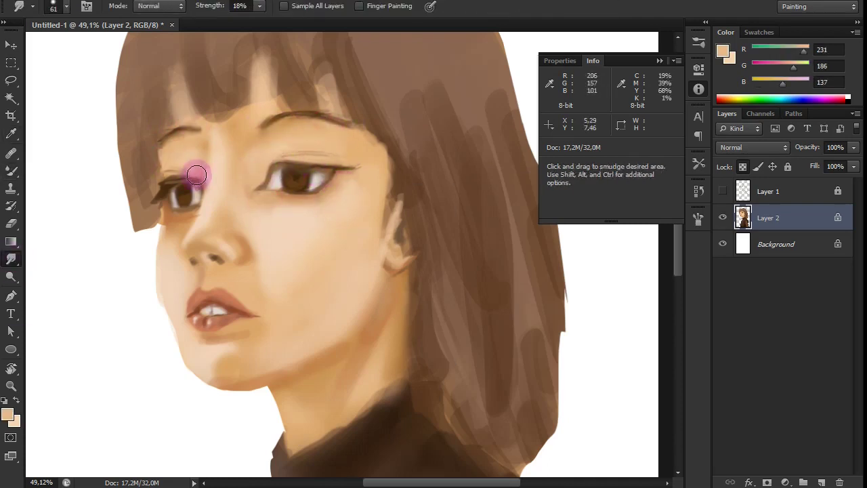
pyautogui.scroll(-3, 368, 233)
# - Paint dark brown strands down the hair and across the bangs
pyautogui.press('b')
pyautogui.press('F5')
pyautogui.press('F5')
pyautogui.rightClick(464, 303)
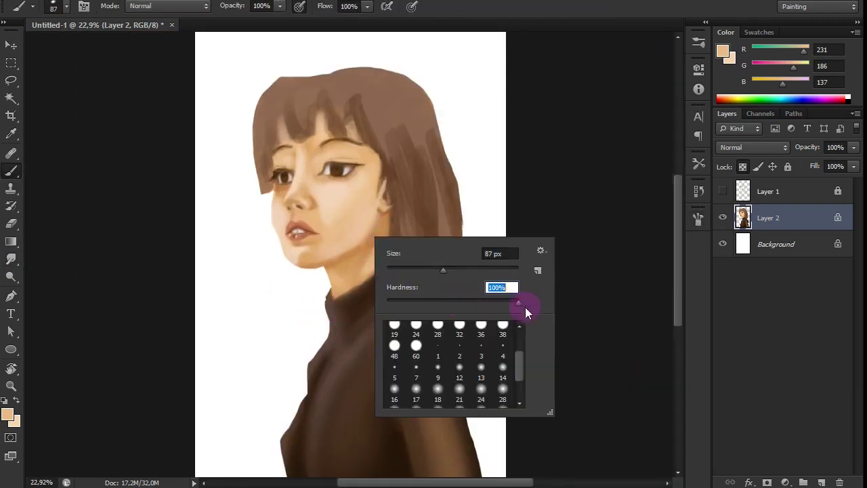
pyautogui.keyDown('alt'); pyautogui.keyDown('shift'); pyautogui.rightClick(422, 200); pyautogui.keyUp('shift'); pyautogui.keyUp('alt')
pyautogui.press('F8')
pyautogui.moveTo(433, 139); pyautogui.dragTo(403, 269)
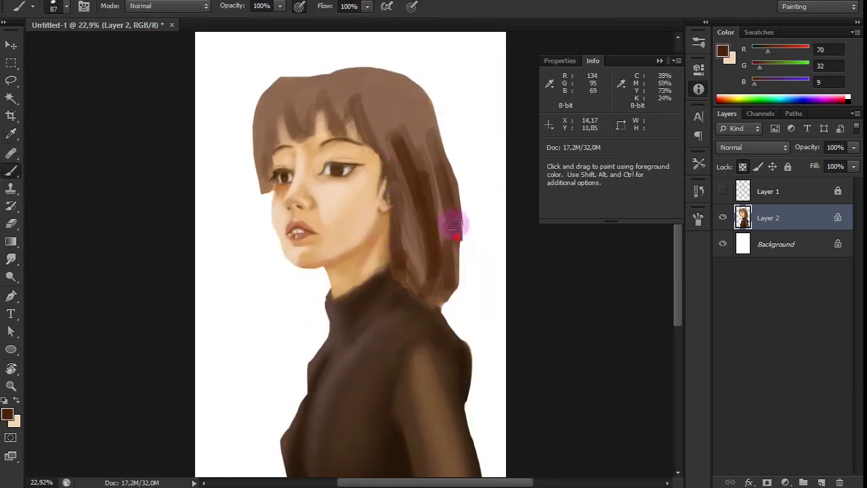
pyautogui.moveTo(273, 138); pyautogui.dragTo(310, 93)
# - Resize the brush, move the view toward the neck, and sample a mid brown
pyautogui.rightClick(435, 143)
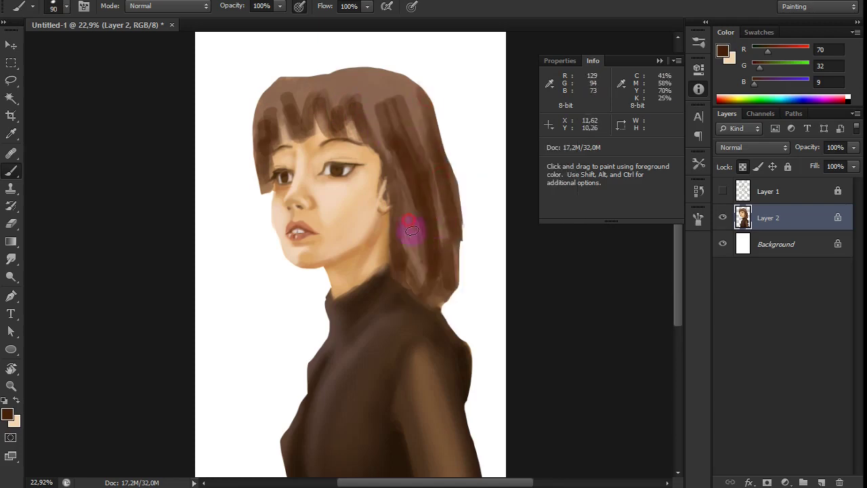
pyautogui.moveTo(360, 307); pyautogui.dragTo(414, 334)
pyautogui.keyDown('alt'); pyautogui.click(406, 368); pyautogui.keyUp('alt')
pyautogui.press('F5')
pyautogui.press('F5')
pyautogui.press('F5')
pyautogui.press('F5')
pyautogui.scroll(3, 326, 263)
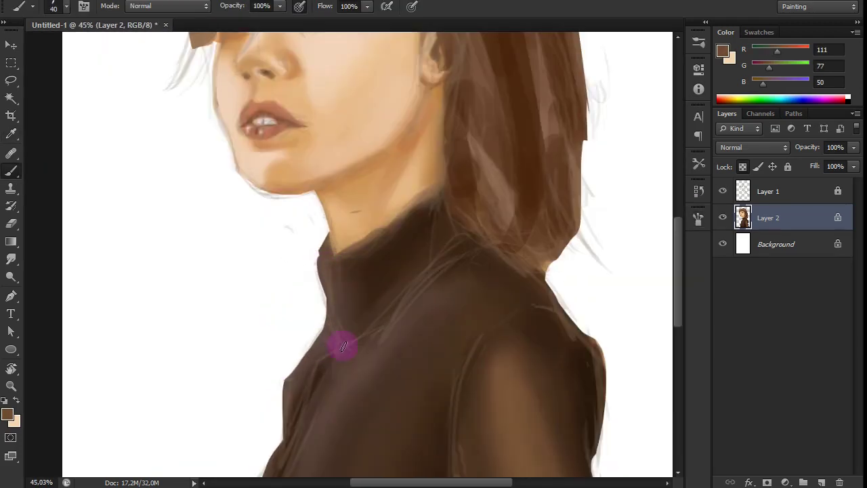
# - Paint and blend the turtleneck folds and seam near the arm
pyautogui.scroll(-2, 341, 253)
pyautogui.scroll(-1, 422, 304)
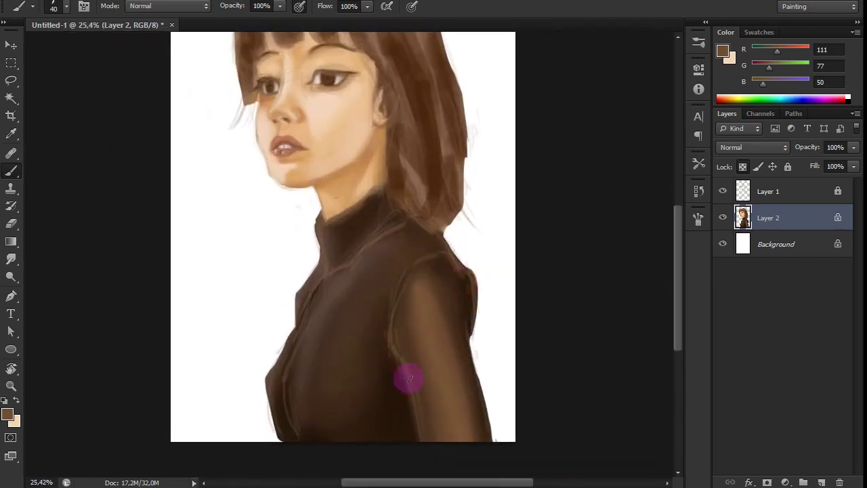
pyautogui.hotkey('shift', 'b')
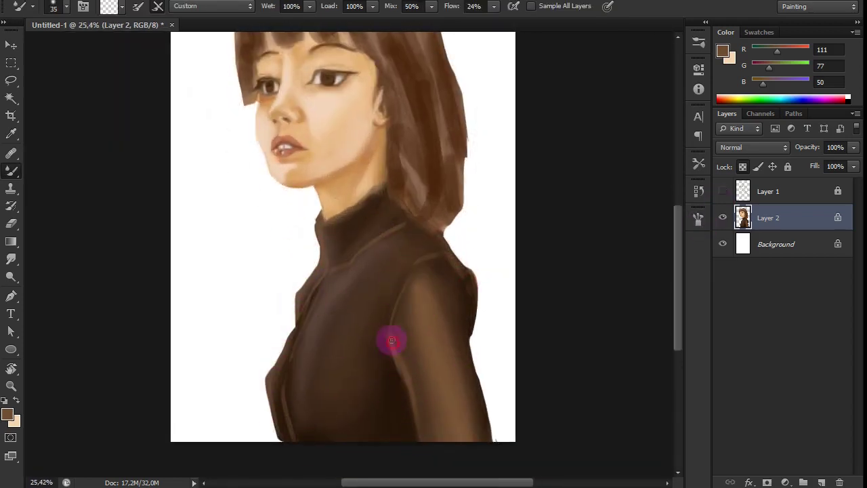
pyautogui.hotkey('shift', 'b')
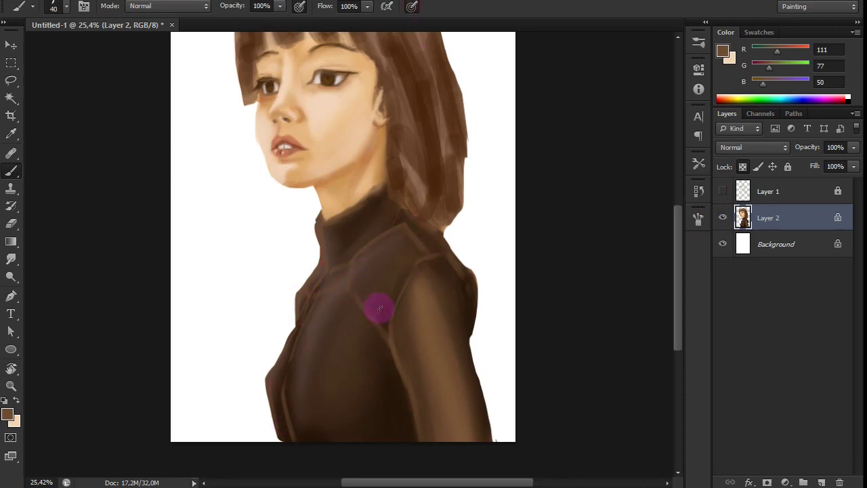
pyautogui.scroll(2, 430, 261)
pyautogui.hotkey('shift', 'b')
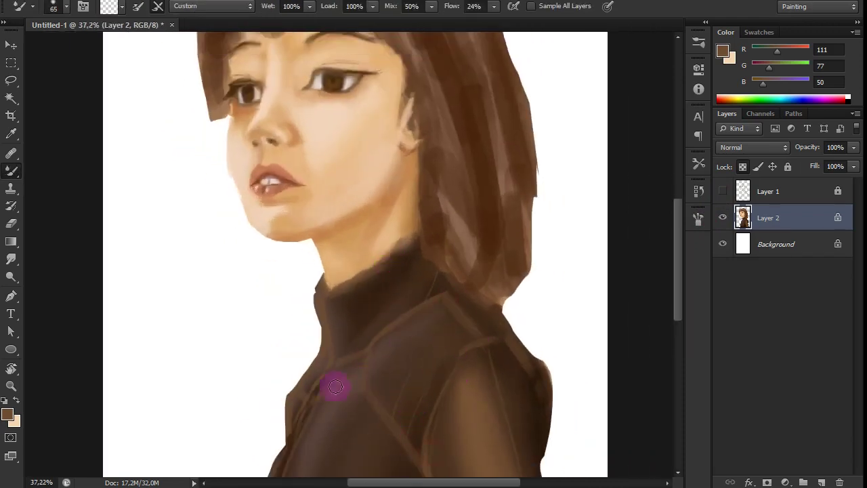
pyautogui.hotkey('shift', 'b')
# - Darken the turtleneck collar with the darkest neck brown and blend it smooth
pyautogui.keyDown('alt'); pyautogui.click(403, 296); pyautogui.keyUp('alt')
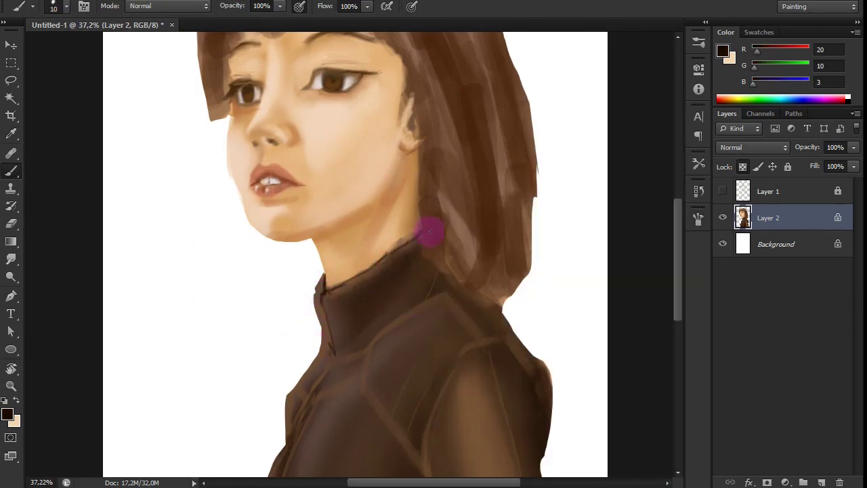
pyautogui.hotkey('shift', 'b')
pyautogui.hotkey('shift', 'b')
pyautogui.hotkey('shift', 'b')
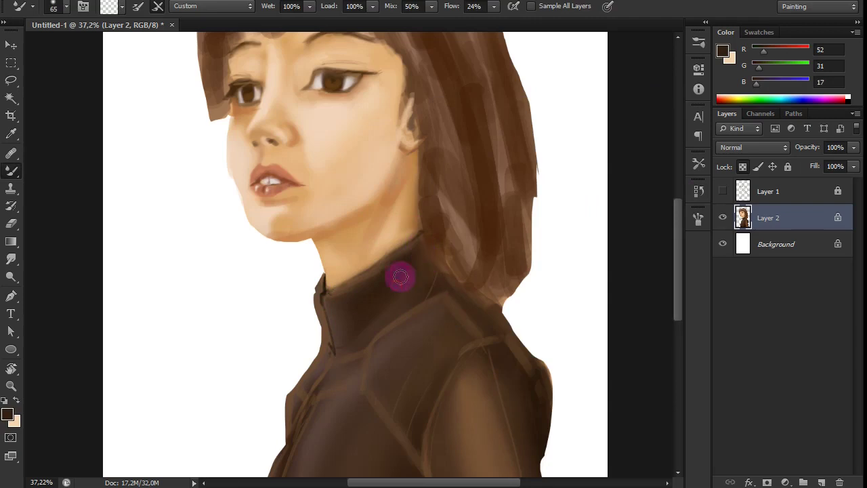
pyautogui.hotkey('shift', 'b')
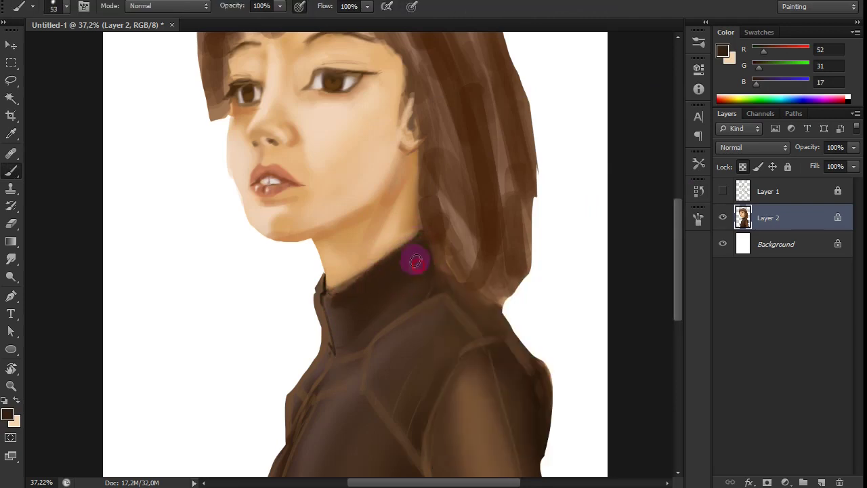
pyautogui.hotkey('shift', 'b')
pyautogui.hotkey('shift', 'b')
pyautogui.hotkey('shift', 'b')
pyautogui.hotkey('shift', 'b')
pyautogui.hotkey('shift', 'b')
pyautogui.hotkey('shift', 'b')
pyautogui.hotkey('shift', 'b')
pyautogui.scroll(-5, 452, 325)
pyautogui.scroll(2, 491, 351)
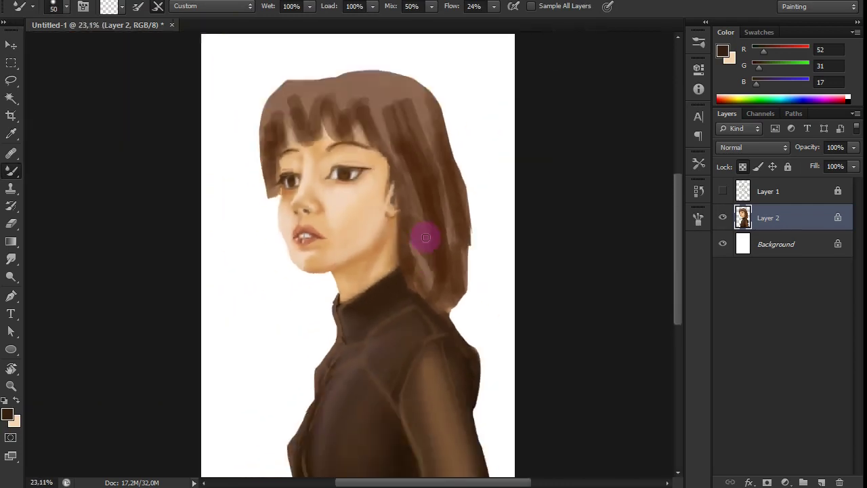
# - Save the painting as woman4.psd in Photoshop format
pyautogui.hotkey('ctrl', 's')
pyautogui.press('Return')
pyautogui.click(579, 178)
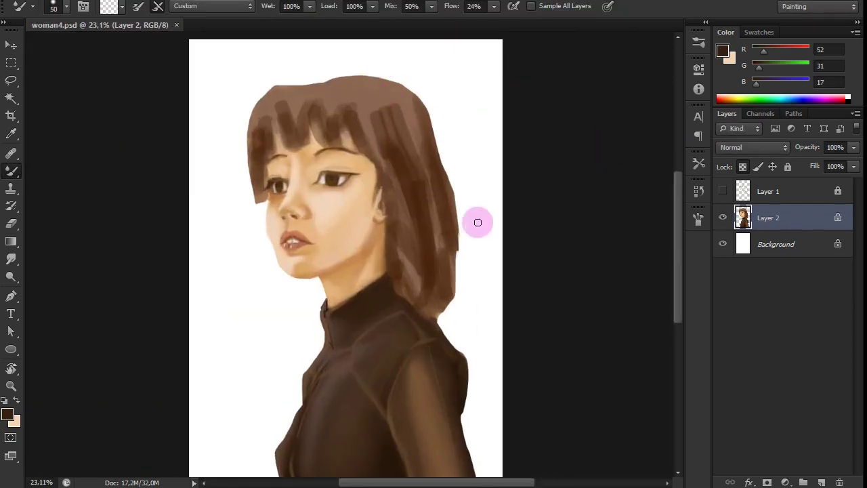
pyautogui.rightClick(569, 123)
pyautogui.press('F5')
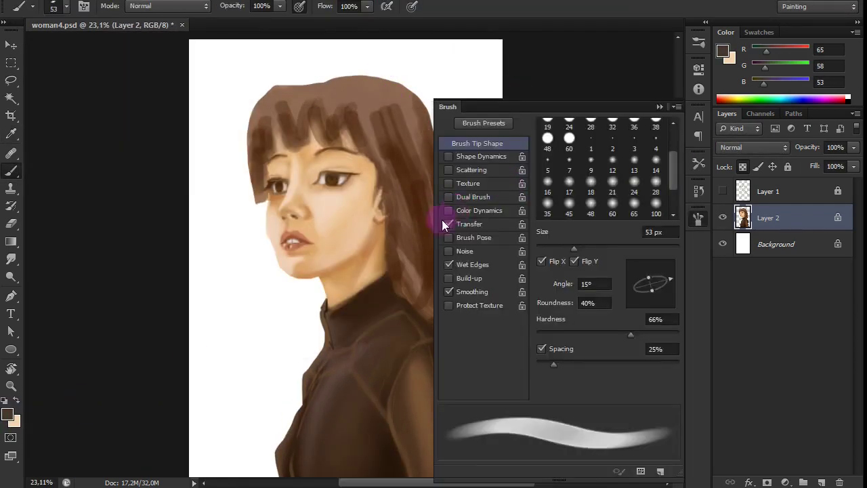
# - Revert the darker hair strokes via History and repaint the hair in smooth dark brown
pyautogui.press('F5')
pyautogui.moveTo(416, 169); pyautogui.dragTo(375, 168)
pyautogui.rightClick(438, 152)
pyautogui.press('F5')
pyautogui.press('F5')
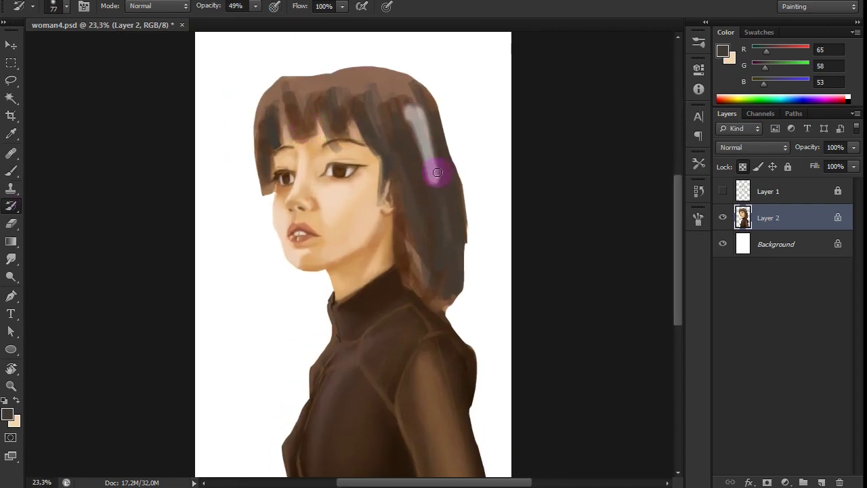
pyautogui.click(699, 190)
pyautogui.click(450, 172)
pyautogui.press('b')
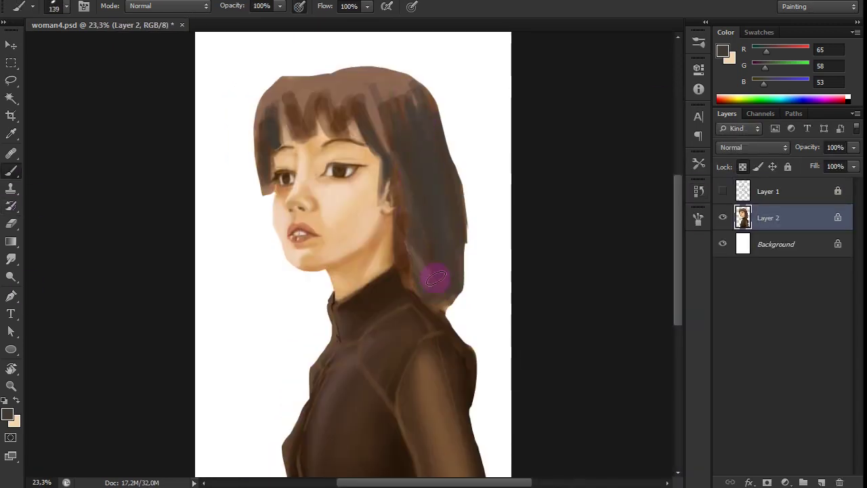
pyautogui.moveTo(318, 90)
pyautogui.mouseDown()
pyautogui.moveTo(271, 91)
pyautogui.moveTo(441, 262)
pyautogui.mouseUp()
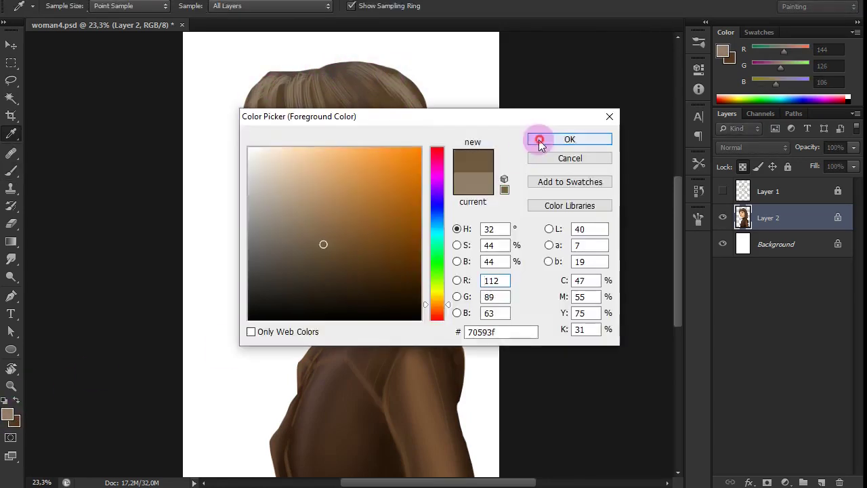
# - Repaint the left side of the hair, the bangs over the forehead and the right side in brown
pyautogui.moveTo(372, 91); pyautogui.dragTo(305, 96)
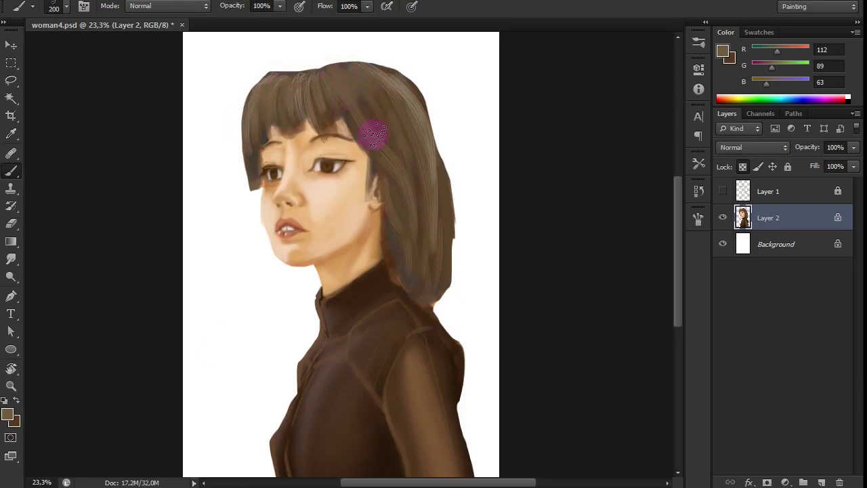
pyautogui.rightClick(393, 214)
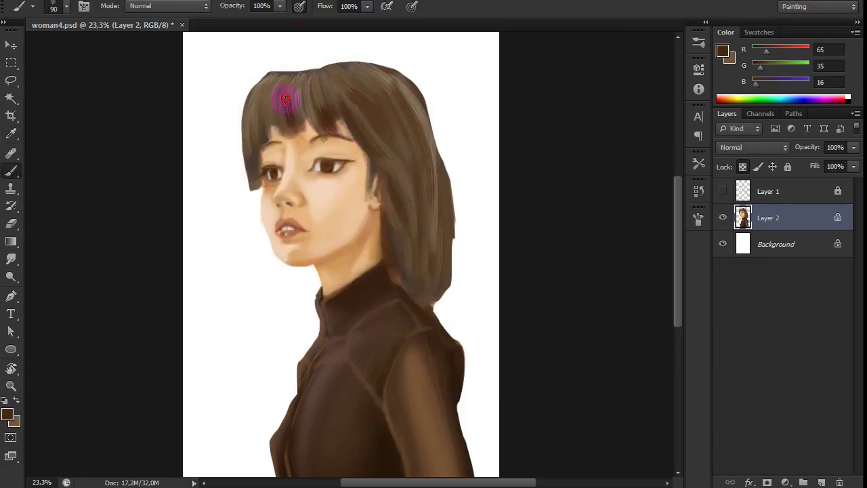
pyautogui.moveTo(308, 143); pyautogui.dragTo(272, 146)
pyautogui.moveTo(305, 91); pyautogui.dragTo(437, 233)
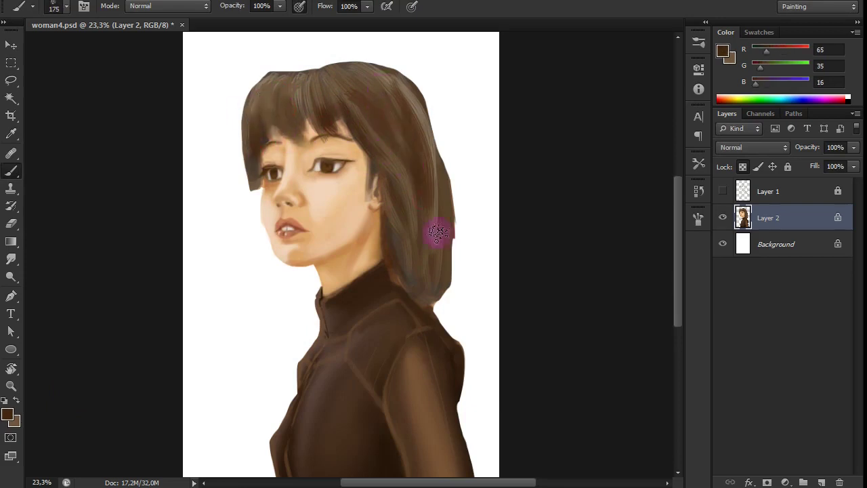
pyautogui.scroll(-2, 442, 355)
pyautogui.scroll(4, 529, 179)
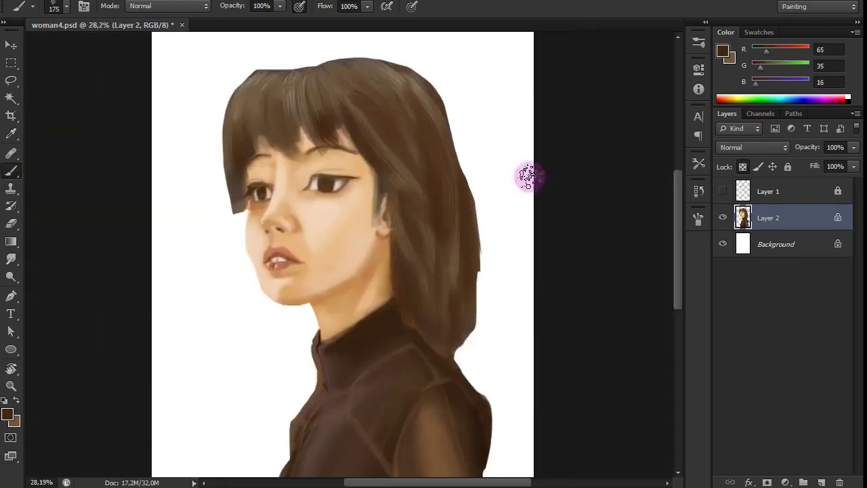
# - With a small brush, paint peach skin tone onto the forehead beneath the bangs
pyautogui.rightClick(488, 220)
pyautogui.click(581, 333)
pyautogui.press('F5')
pyautogui.press('F5')
pyautogui.keyDown('alt'); pyautogui.click(309, 203); pyautogui.keyUp('alt')
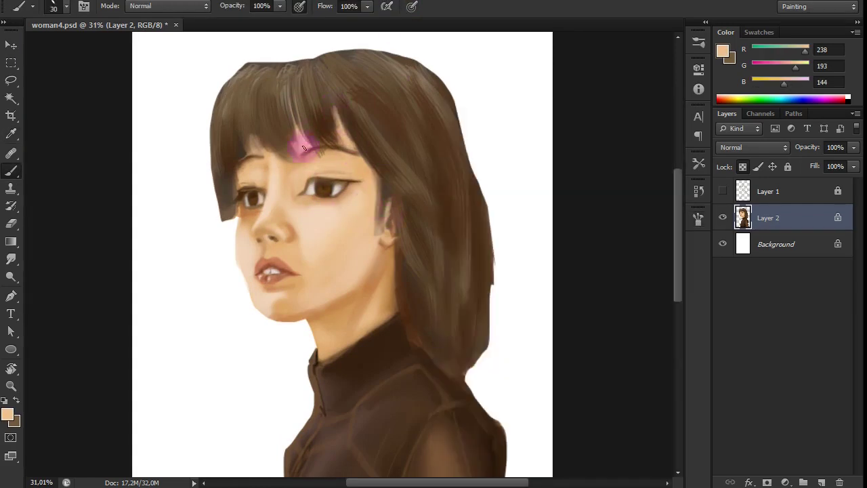
pyautogui.hotkey('ctrl', 'z')
pyautogui.moveTo(243, 131); pyautogui.dragTo(256, 150)
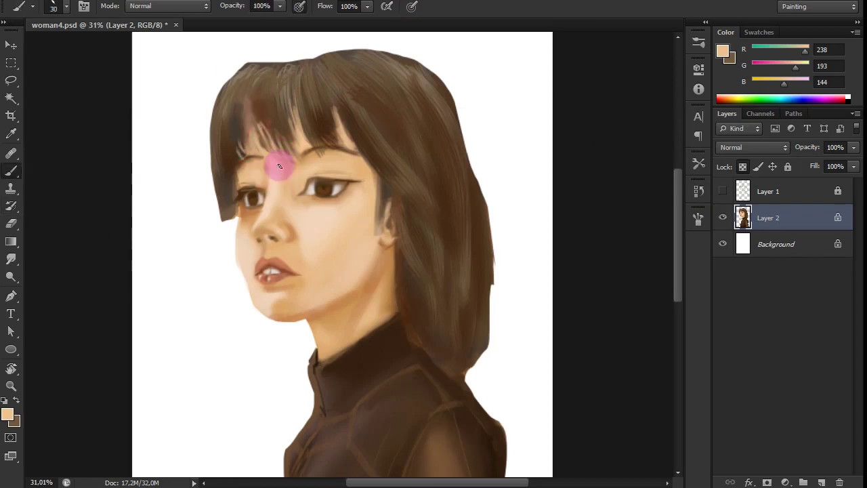
# - Zoom in toward the top of the head and sample the brown of the bangs
pyautogui.press('y')
pyautogui.press('b')
pyautogui.press('F5')
pyautogui.press('F5')
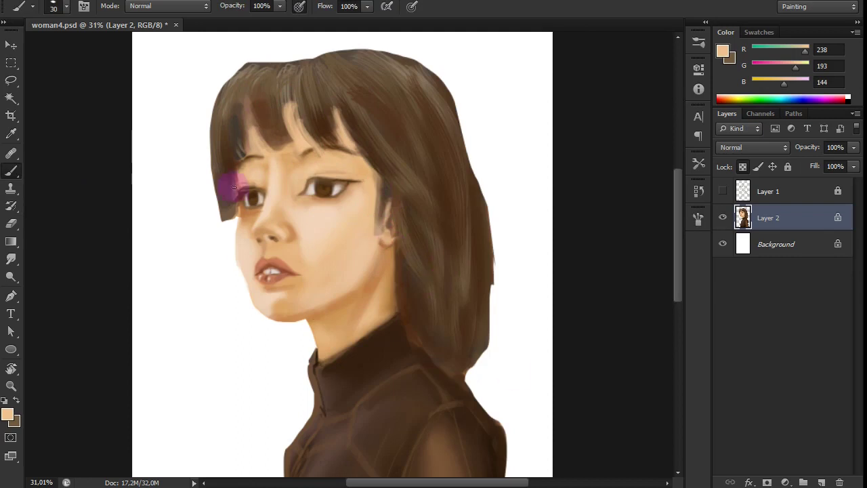
pyautogui.moveTo(368, 145); pyautogui.dragTo(404, 276)
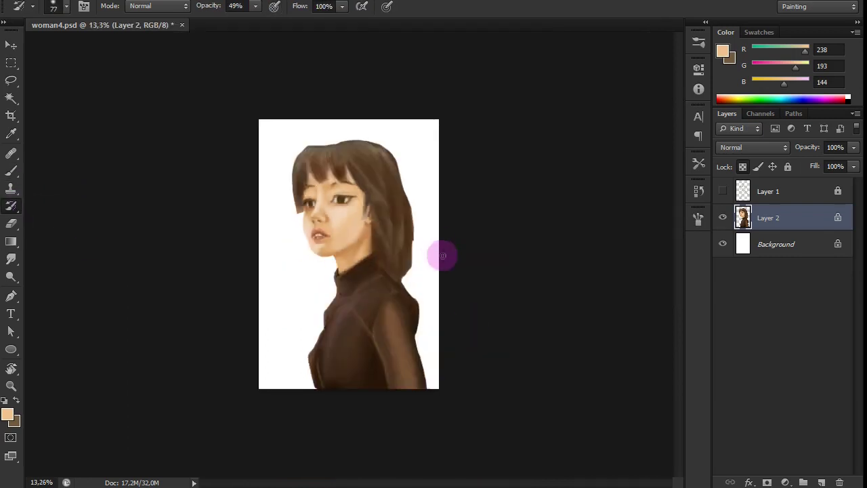
pyautogui.keyDown('alt'); pyautogui.click(300, 140); pyautogui.keyUp('alt')
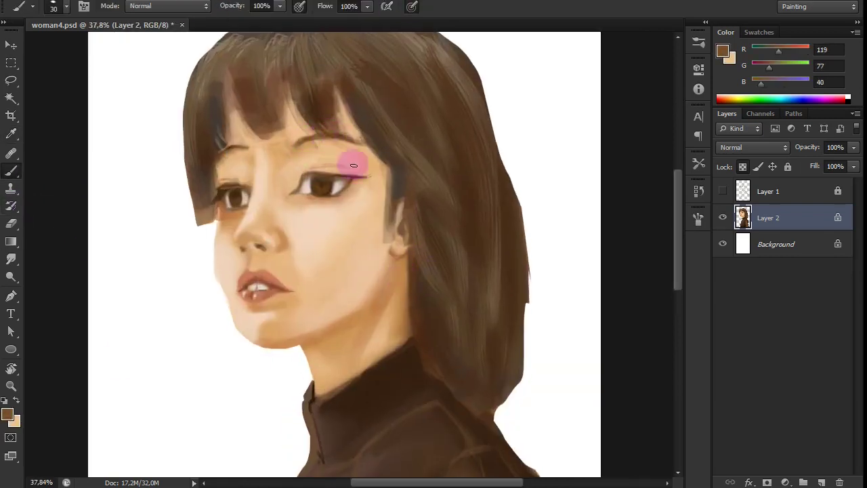
pyautogui.moveTo(349, 138); pyautogui.dragTo(369, 212)
# - Erase stray marks above the head and dab a darker sampled brown onto the crown
pyautogui.click(744, 218)
pyautogui.press('e')
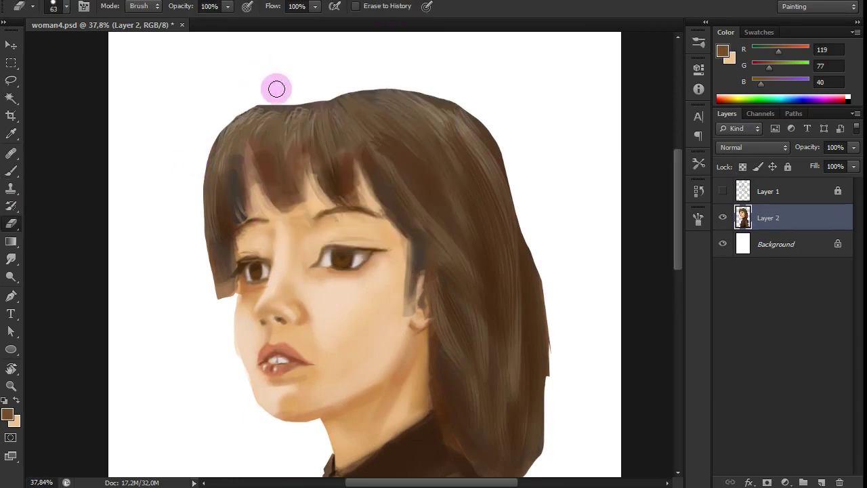
pyautogui.press('b')
pyautogui.keyDown('alt'); pyautogui.click(441, 97); pyautogui.keyUp('alt')
pyautogui.click(309, 96)
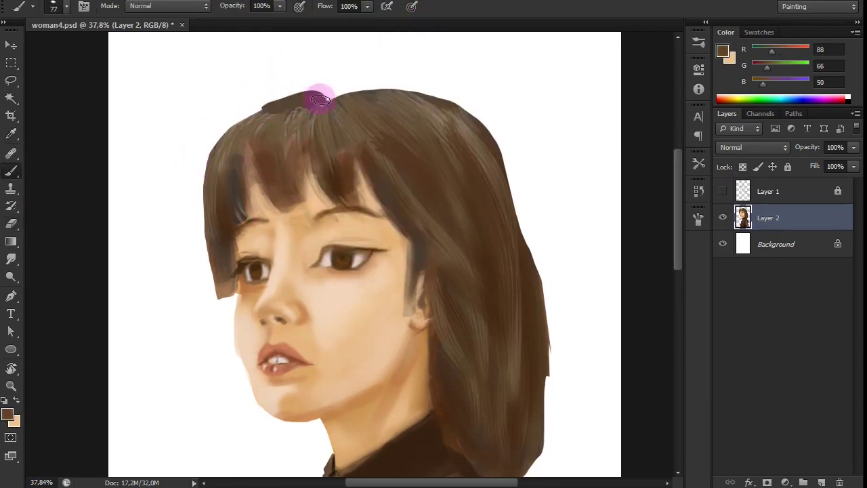
pyautogui.scroll(-3, 273, 109)
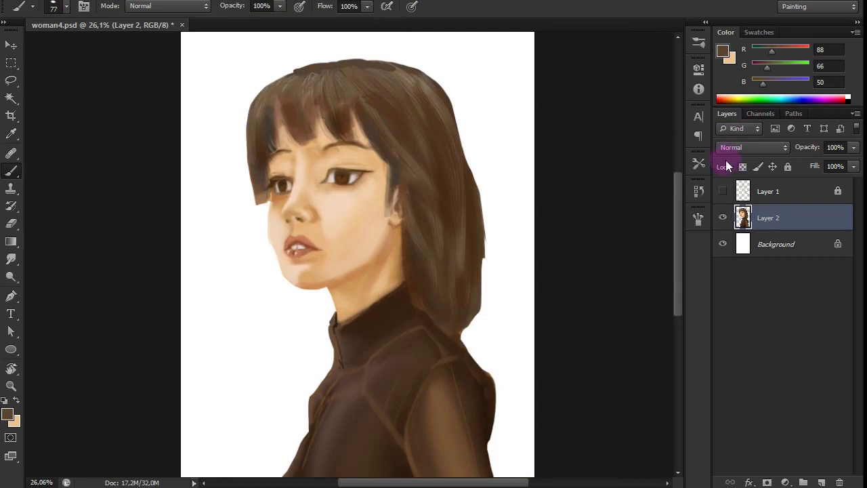
# - Tilt and flatten the brush tip, then paint wispy strands along the left and right hair edges
pyautogui.press('F5')
pyautogui.moveTo(658, 265); pyautogui.dragTo(644, 298)
pyautogui.press('F5')
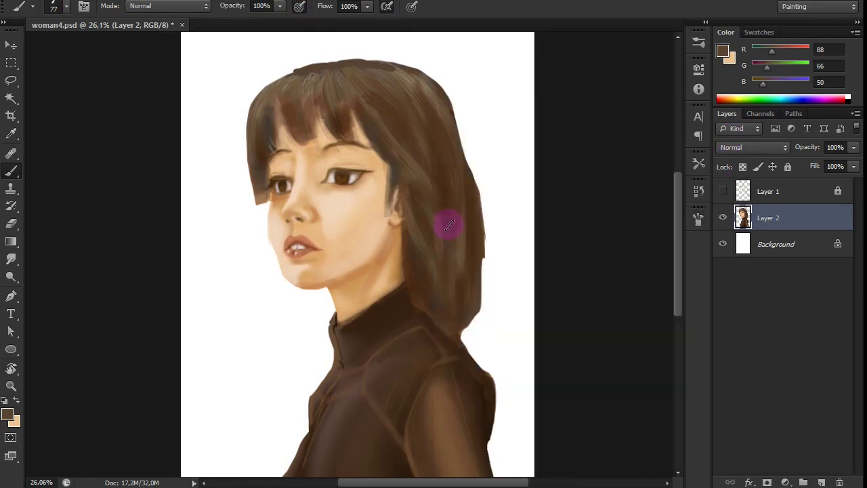
pyautogui.moveTo(253, 151); pyautogui.dragTo(244, 217)
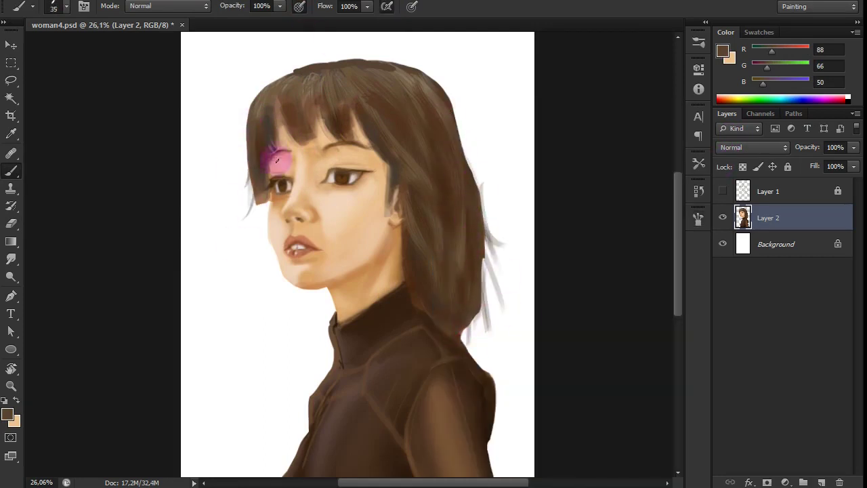
pyautogui.moveTo(271, 145); pyautogui.dragTo(221, 164)
pyautogui.moveTo(262, 216); pyautogui.dragTo(232, 221)
pyautogui.moveTo(494, 300); pyautogui.dragTo(505, 230)
# - Erase the right hair edge into wisps and paint new softened strands there
pyautogui.press('e')
pyautogui.press('F5')
pyautogui.press('F5')
pyautogui.moveTo(474, 333); pyautogui.dragTo(458, 325)
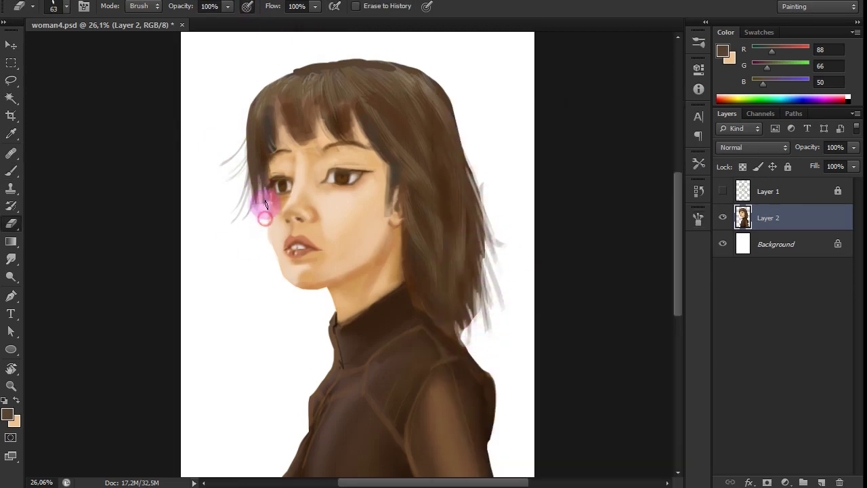
pyautogui.moveTo(470, 167)
pyautogui.mouseDown()
pyautogui.moveTo(494, 271)
pyautogui.moveTo(489, 345)
pyautogui.mouseUp()
pyautogui.press('b')
pyautogui.moveTo(469, 188); pyautogui.dragTo(441, 120)
pyautogui.moveTo(475, 224)
pyautogui.mouseDown()
pyautogui.moveTo(511, 326)
pyautogui.moveTo(499, 263)
pyautogui.mouseUp()
# - Sample lighter hair browns, switch to the scattered 95 brush preset, and pick a very dark brown
pyautogui.press('e')
pyautogui.press('b')
pyautogui.press(']')
pyautogui.press(']')
pyautogui.press(']')
pyautogui.keyDown('alt'); pyautogui.click(409, 93); pyautogui.keyUp('alt')
pyautogui.rightClick(529, 170)
pyautogui.doubleClick(547, 275)
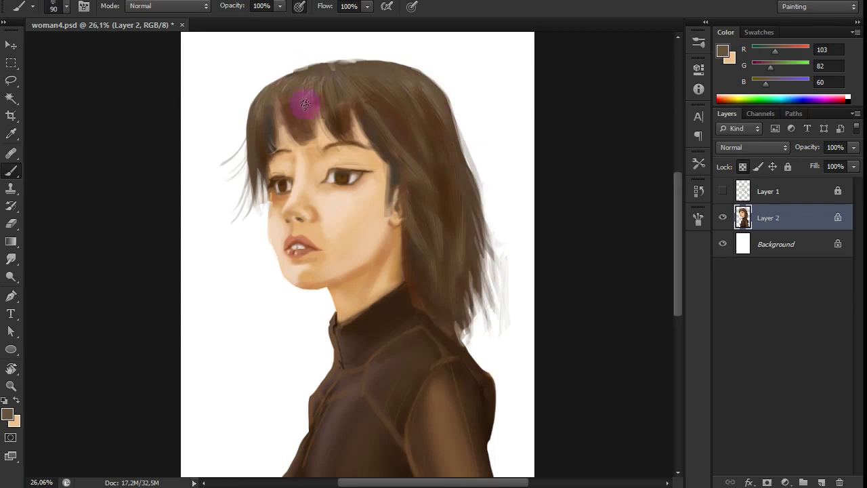
pyautogui.keyDown('alt'); pyautogui.click(294, 93); pyautogui.keyUp('alt')
pyautogui.rightClick(412, 249)
pyautogui.doubleClick(432, 311)
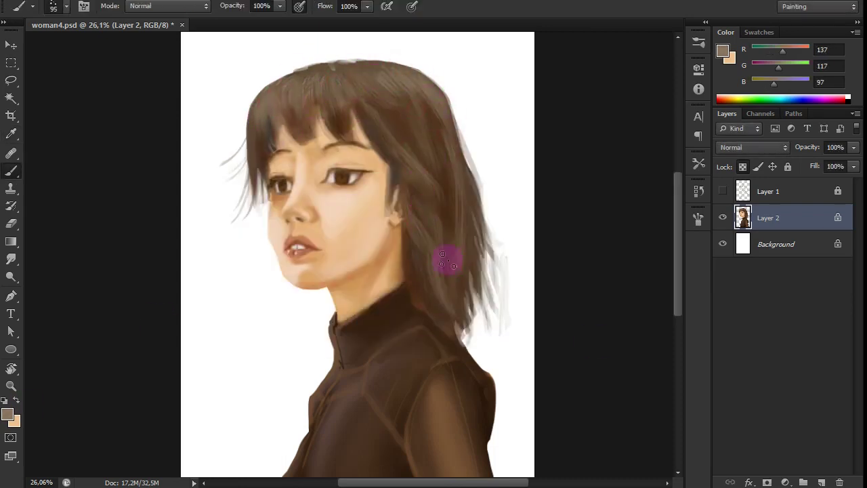
pyautogui.moveTo(419, 232); pyautogui.dragTo(416, 199)
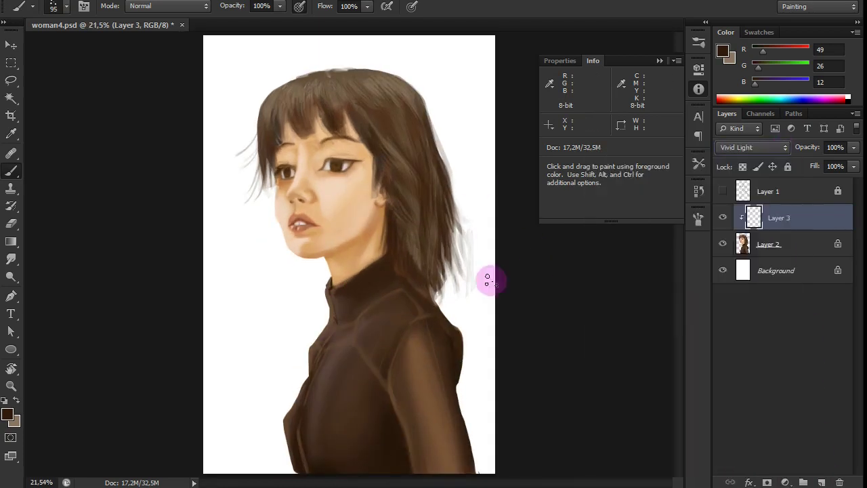
# - Pick an orange glow colour and try Pin Light, Vivid Light and Soft Light on the glow layer
pyautogui.keyDown('alt'); pyautogui.click(290, 188); pyautogui.keyUp('alt')
pyautogui.click(752, 147)
pyautogui.click(742, 383)
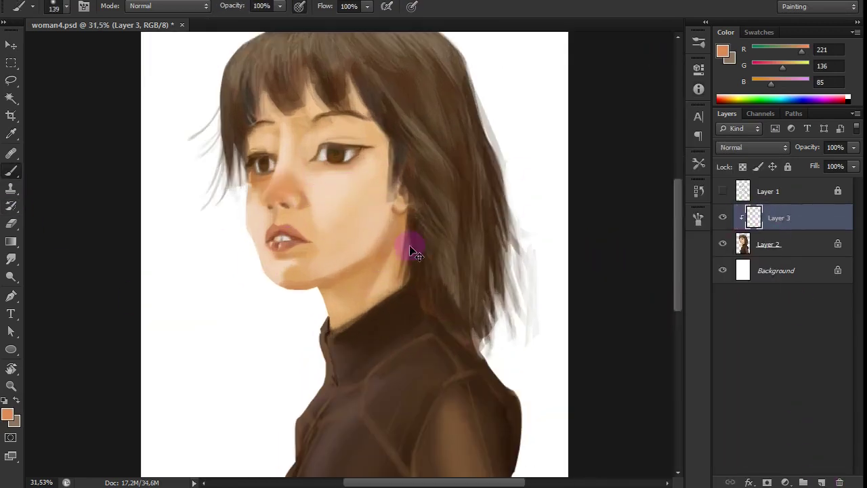
pyautogui.click(752, 147)
pyautogui.click(752, 324)
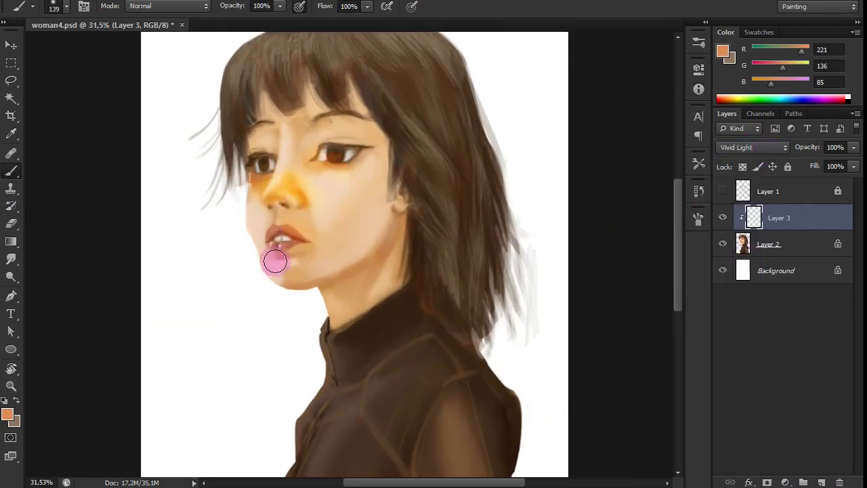
pyautogui.scroll(-1, 754, 146)
pyautogui.click(755, 146)
pyautogui.click(745, 313)
pyautogui.click(772, 149)
pyautogui.click(746, 326)
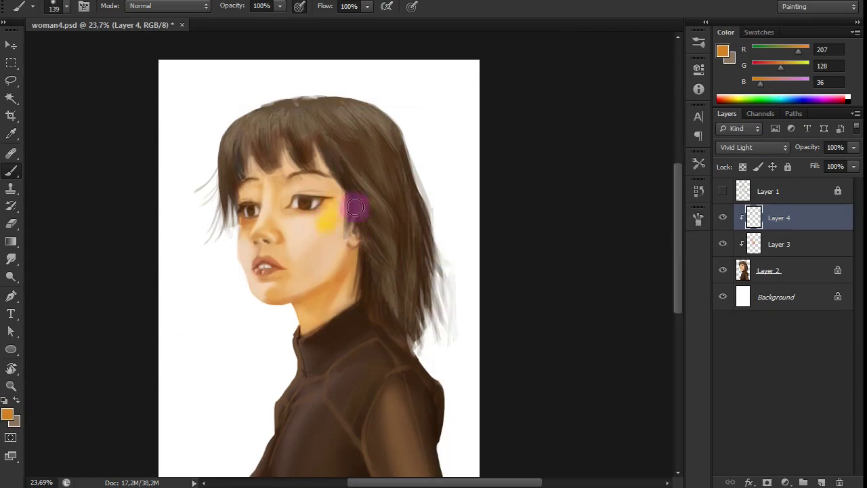
# - Paint orange glow over the forehead, cheeks, lips and neck, then pick a muted brown
pyautogui.moveTo(305, 251); pyautogui.dragTo(283, 270)
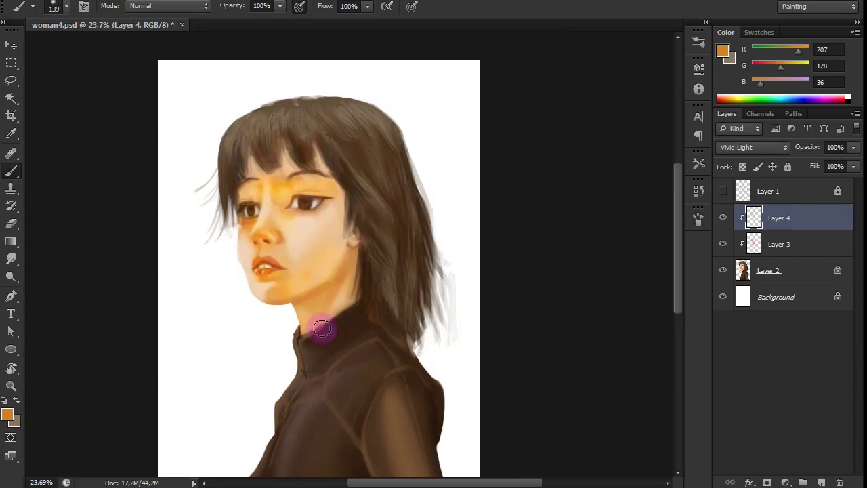
pyautogui.moveTo(262, 451); pyautogui.dragTo(278, 406)
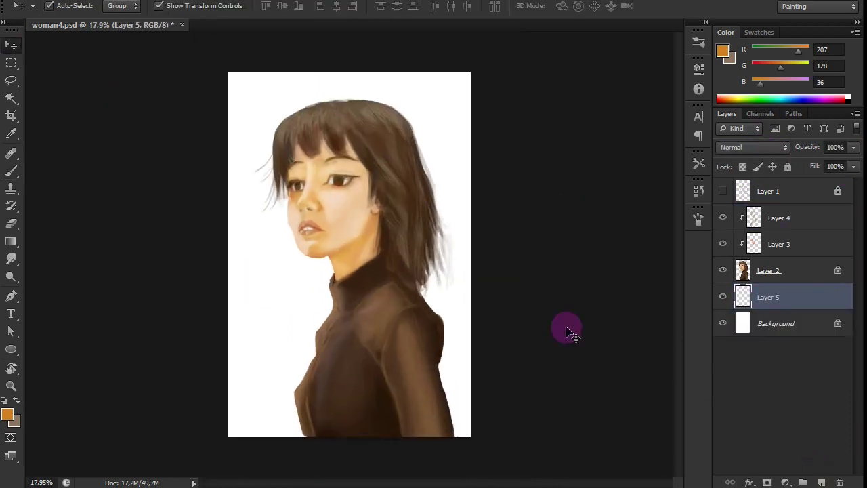
pyautogui.press('b')
pyautogui.press('F5')
pyautogui.click(7, 415)
# - Paint the background light beige, with darker shading behind the shoulder
pyautogui.moveTo(447, 285)
pyautogui.mouseDown()
pyautogui.moveTo(464, 308)
pyautogui.moveTo(465, 116)
pyautogui.moveTo(242, 416)
pyautogui.mouseUp()
pyautogui.click(7, 415)
pyautogui.click(271, 194)
pyautogui.click(572, 140)
pyautogui.moveTo(244, 203)
pyautogui.mouseDown()
pyautogui.moveTo(289, 283)
pyautogui.moveTo(124, 404)
pyautogui.moveTo(233, 155)
pyautogui.moveTo(264, 184)
pyautogui.mouseUp()
pyautogui.hotkey('ctrl', 'd')
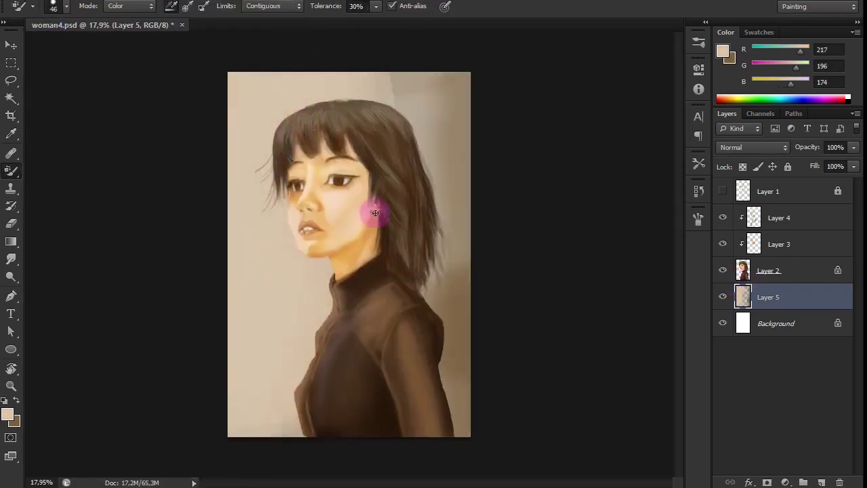
pyautogui.click(11, 258)
pyautogui.rightClick(381, 56)
pyautogui.click(532, 276)
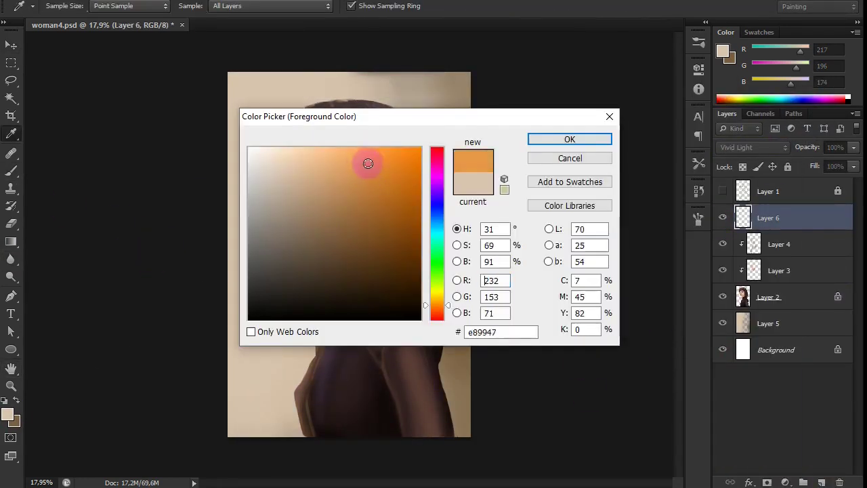
# - Set the warm layer to Soft Light, add a layer mask and paint black to hide part of the glow
pyautogui.click(629, 394)
pyautogui.click(752, 147)
pyautogui.click(741, 333)
pyautogui.click(767, 483)
pyautogui.hotkey('ctrl', 'i')
pyautogui.moveTo(329, 146); pyautogui.dragTo(366, 159)
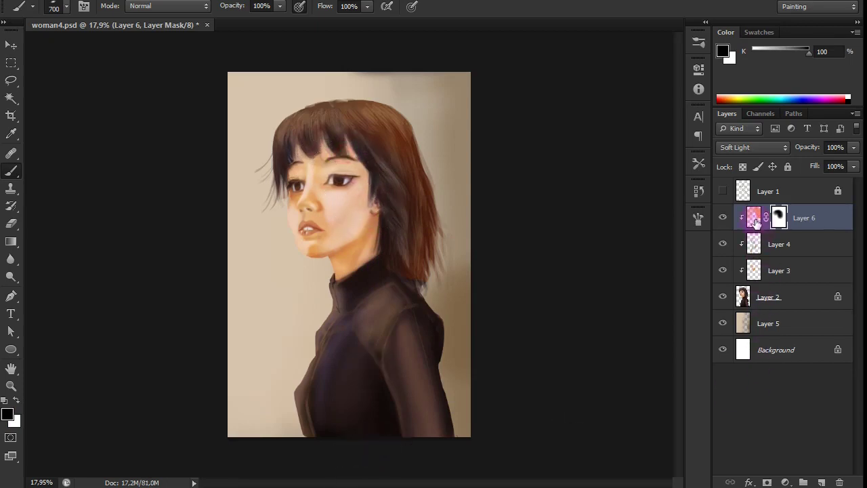
# - Paint warm orange light onto the chest, then size the mask brush to 800 px and down to 300 px
pyautogui.click(756, 222)
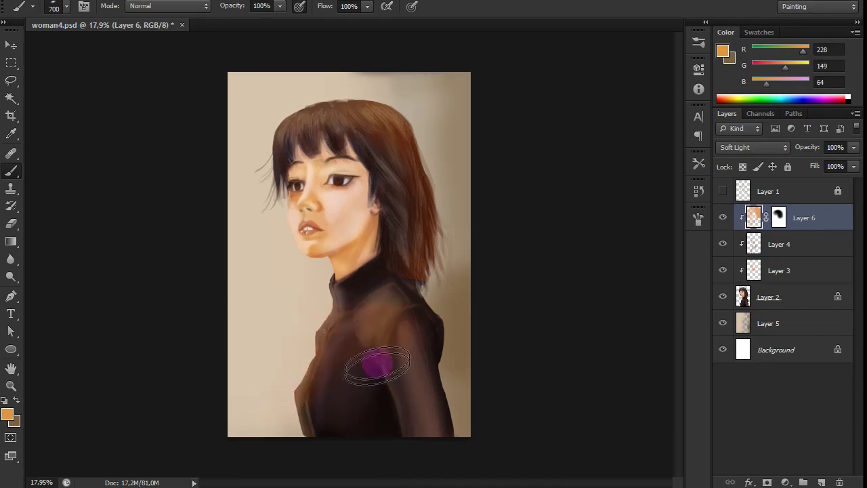
pyautogui.moveTo(287, 387)
pyautogui.mouseDown()
pyautogui.moveTo(385, 356)
pyautogui.moveTo(328, 347)
pyautogui.mouseUp()
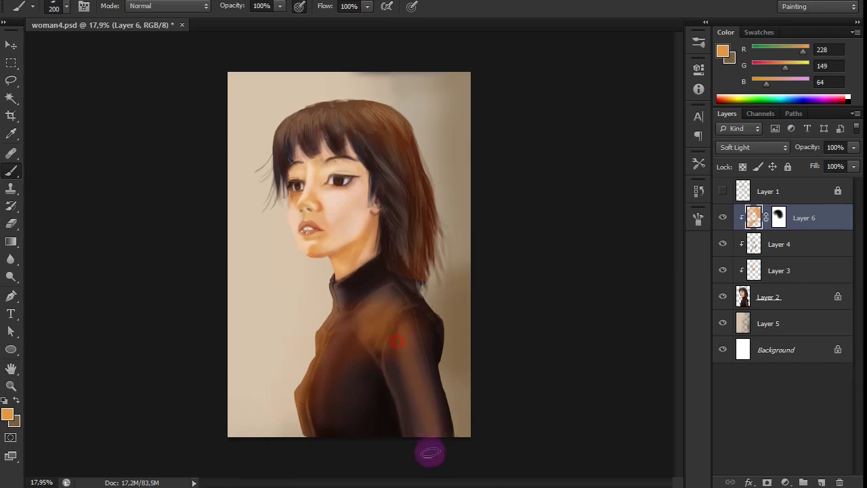
pyautogui.click(774, 219)
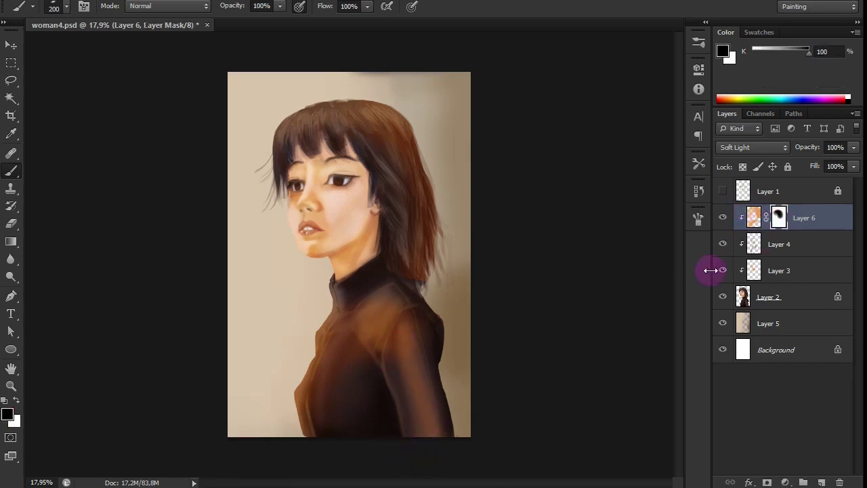
pyautogui.rightClick(373, 384)
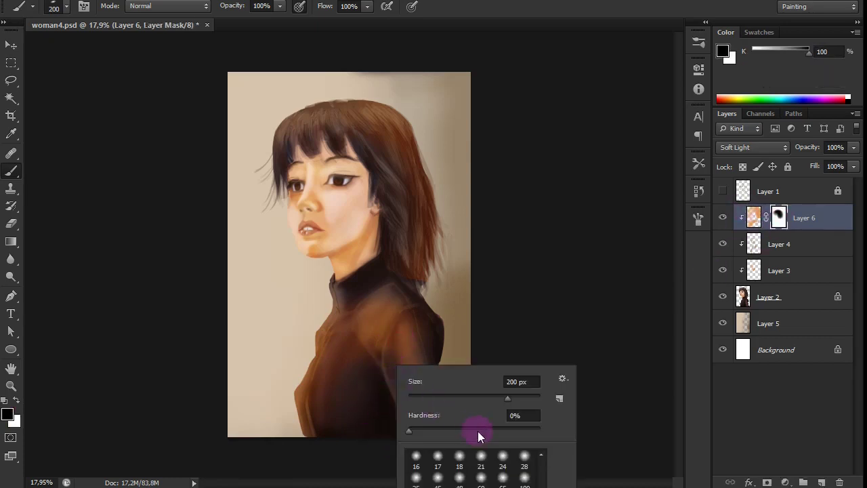
pyautogui.moveTo(505, 399); pyautogui.dragTo(536, 397)
pyautogui.press('Return')
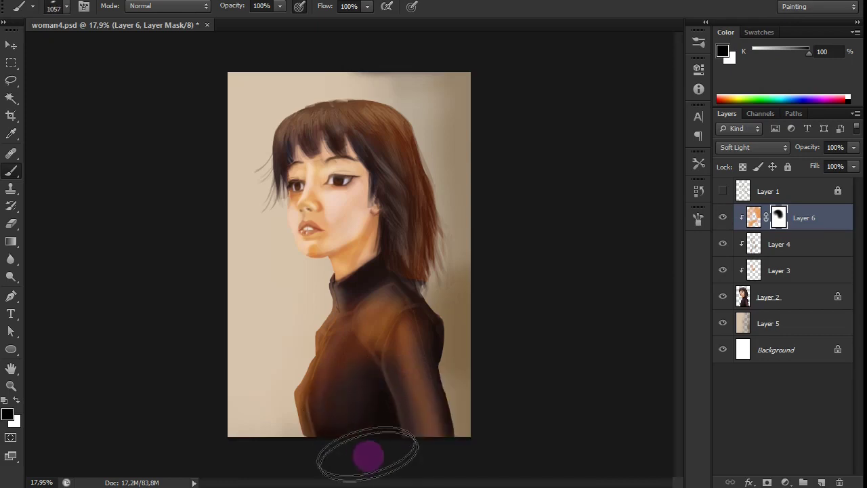
pyautogui.press('[')
pyautogui.press('[')
pyautogui.press('[')
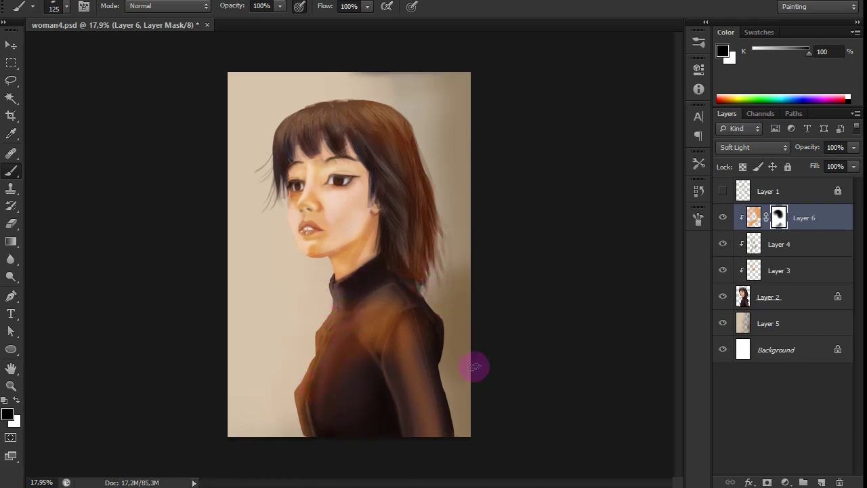
# - With the Move tool active, deselect Layer 6 and save woman4.psd
pyautogui.scroll(-2, 339, 368)
pyautogui.scroll(3, 242, 160)
pyautogui.scroll(2, 247, 180)
pyautogui.scroll(-2, 249, 198)
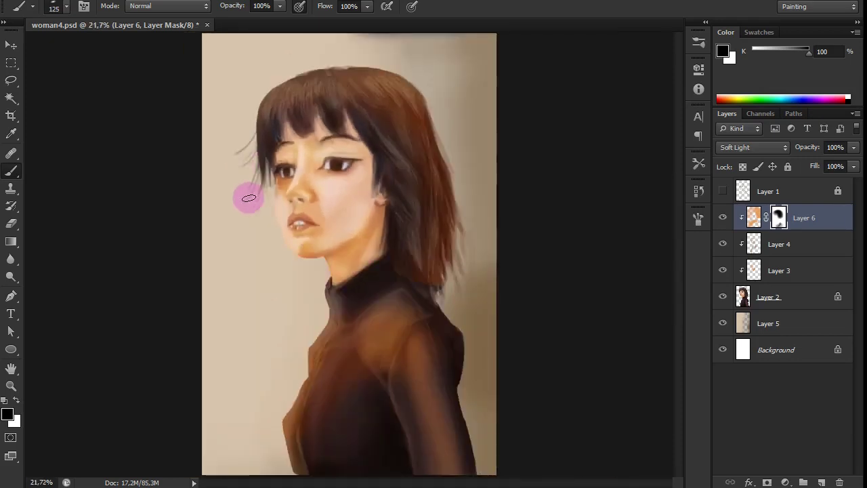
pyautogui.scroll(-2, 249, 198)
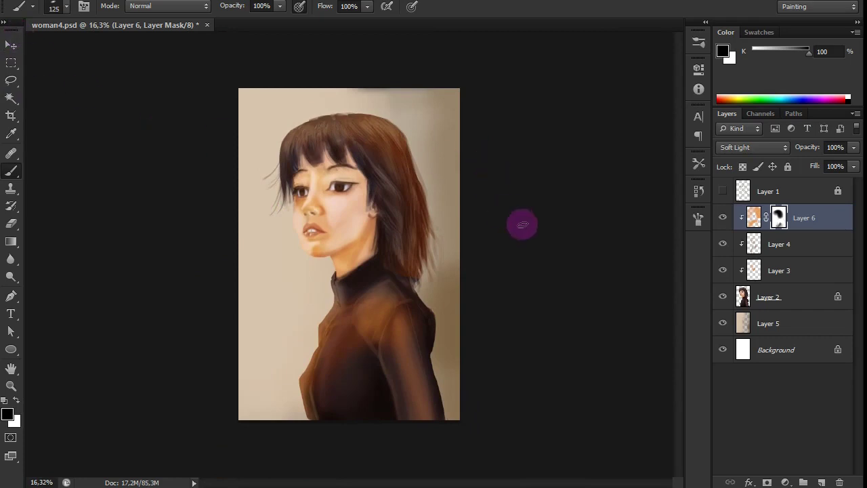
pyautogui.press('v')
pyautogui.click(551, 231)
pyautogui.hotkey('ctrl', 's')
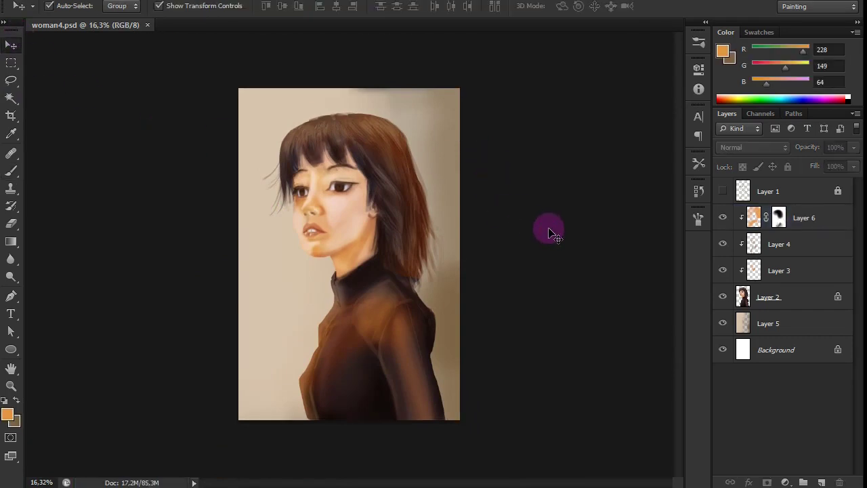
pyautogui.scroll(2, 527, 200)
pyautogui.scroll(2, 374, 192)
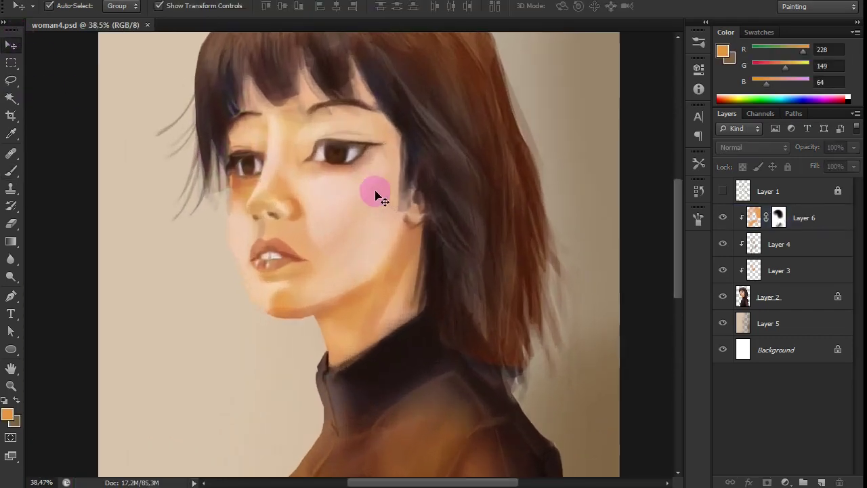
pyautogui.scroll(-2, 380, 196)
pyautogui.scroll(1, 505, 237)
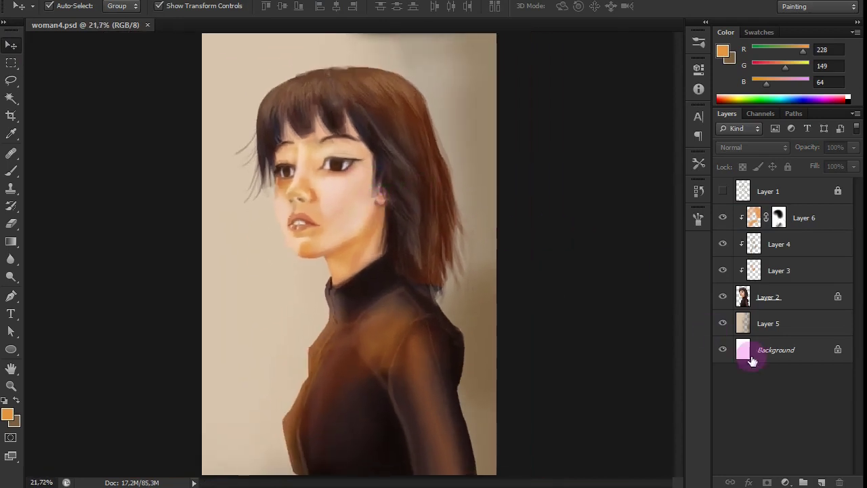